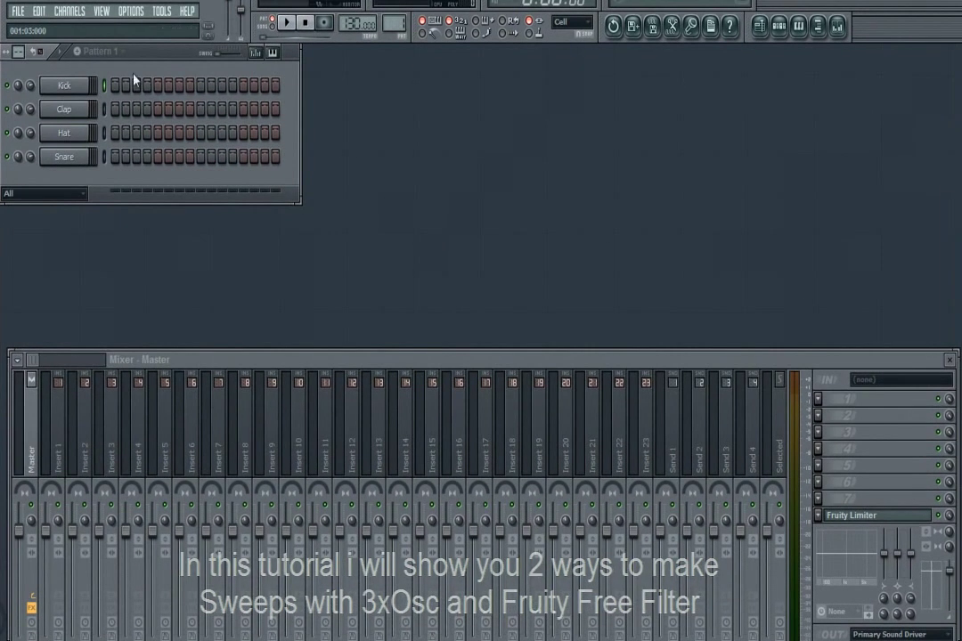
- Add a 3x Osc channel to the pattern, then close its channel settings while keeping the mixer open
left_click(80, 13)
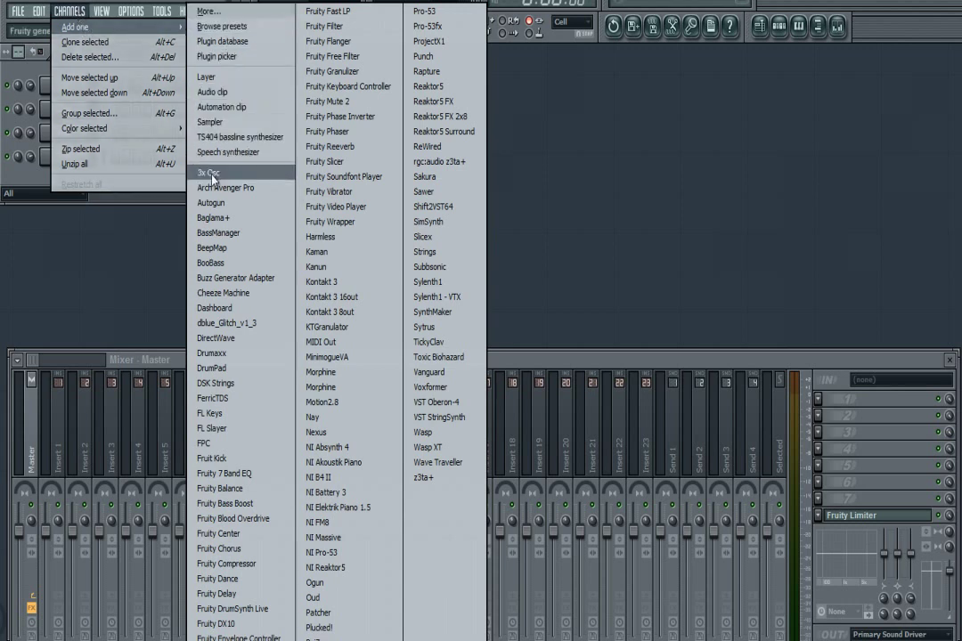
left_click(273, 176)
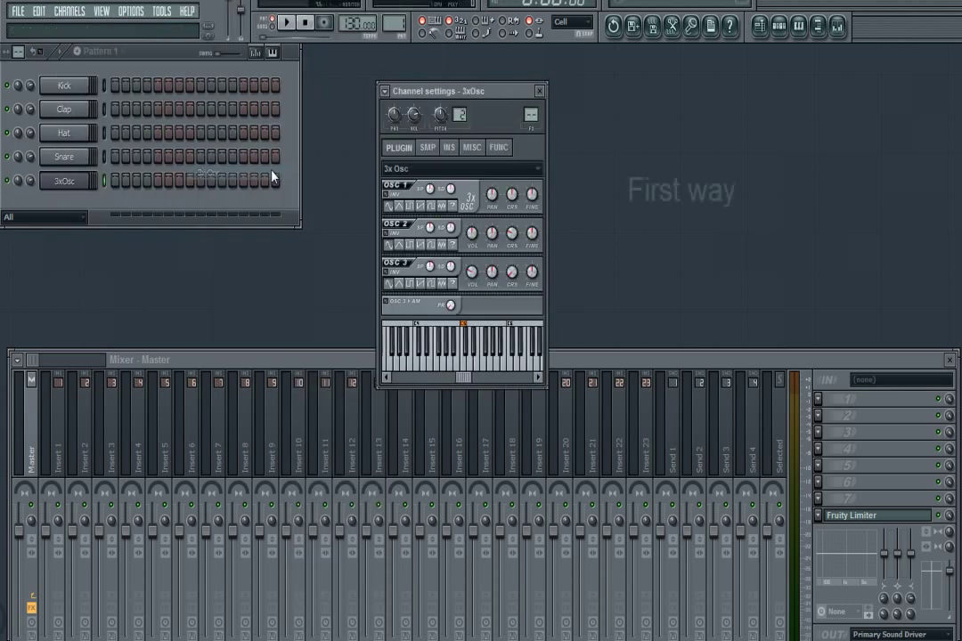
left_click_drag(453, 95, 494, 142)
left_click(950, 360)
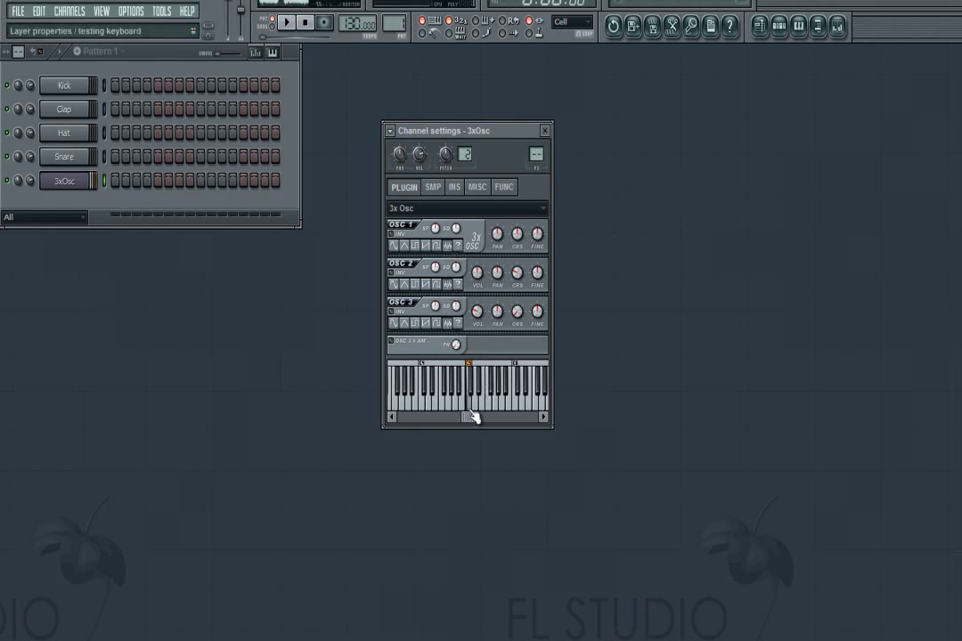
left_click_drag(534, 132, 550, 155)
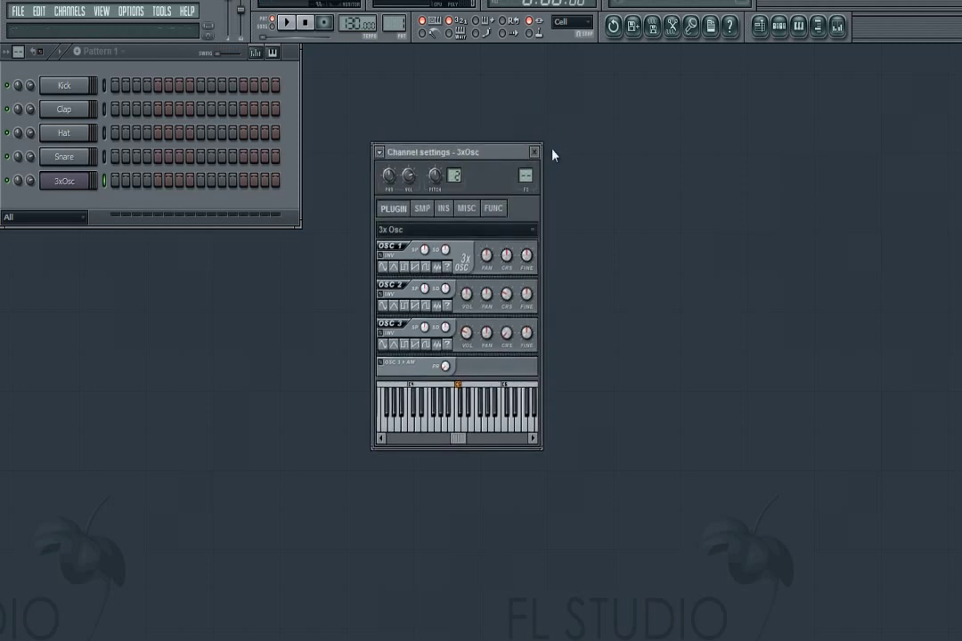
left_click(837, 26)
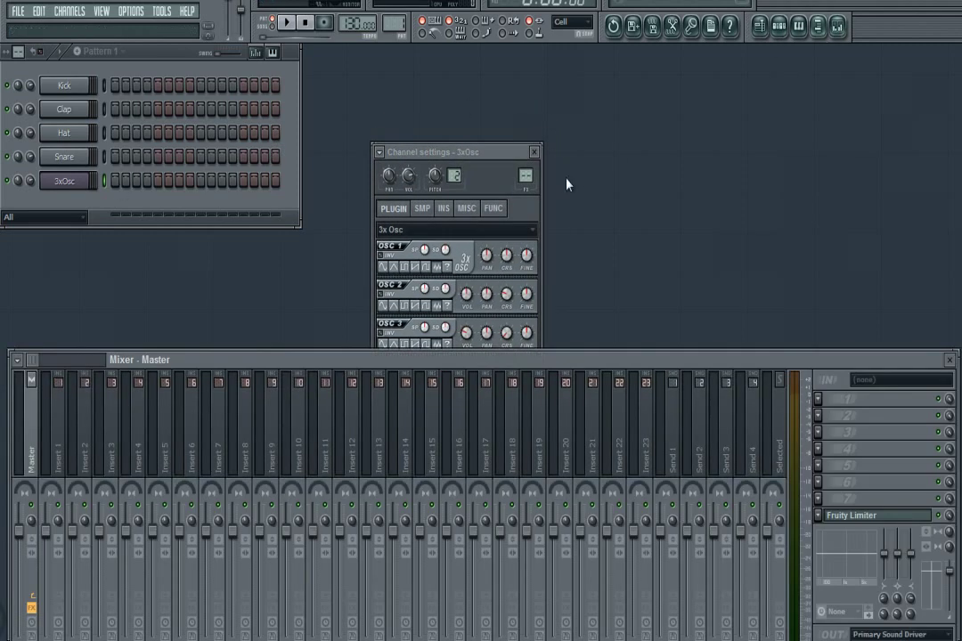
left_click_drag(538, 153, 546, 71)
left_click(544, 61)
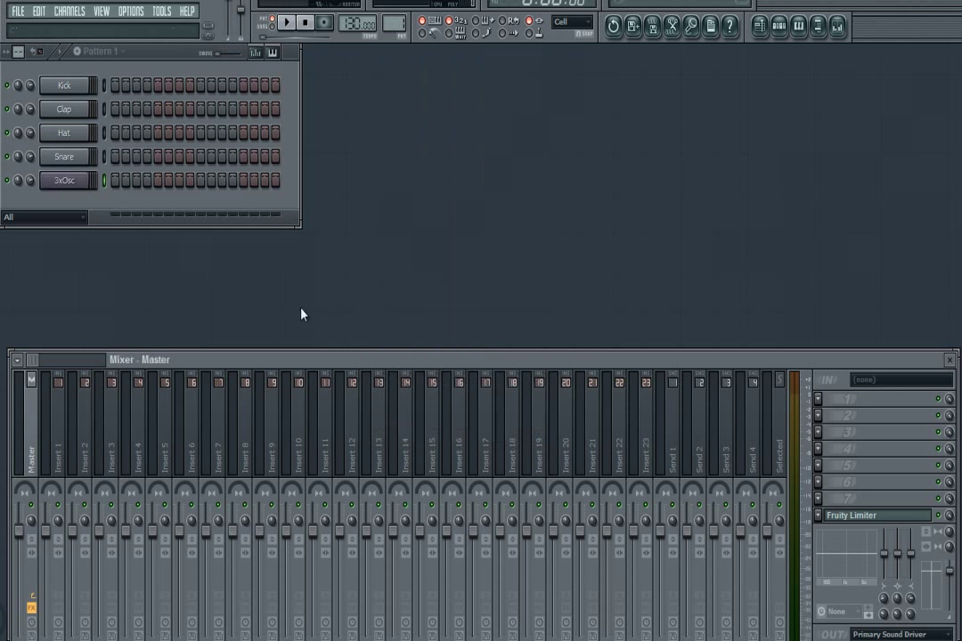
- Link the 3xOsc channel to mixer track Insert 5
left_click(166, 454)
right_click(167, 454)
mouse_move(267, 428)
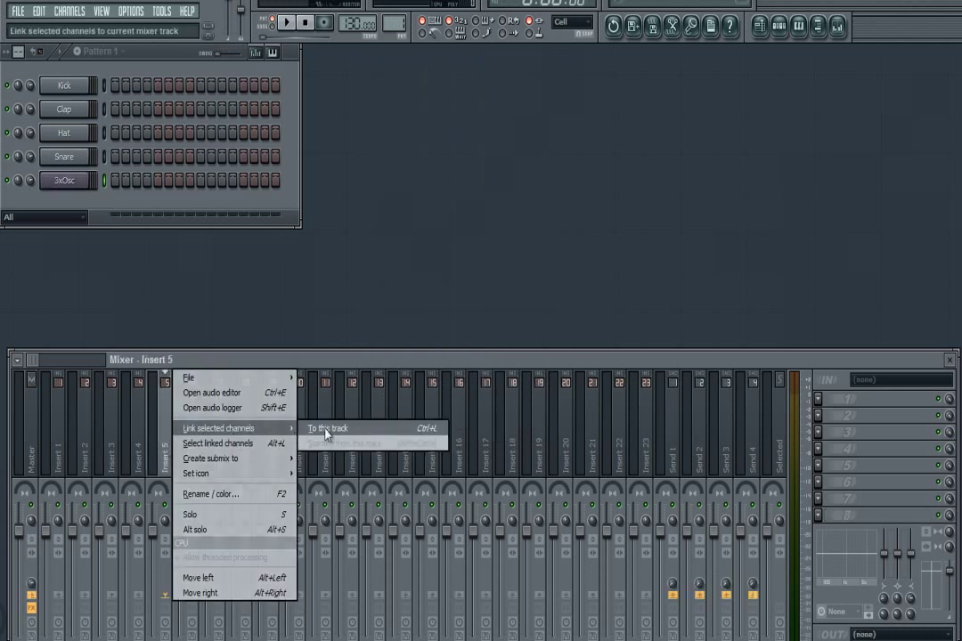
left_click(325, 431)
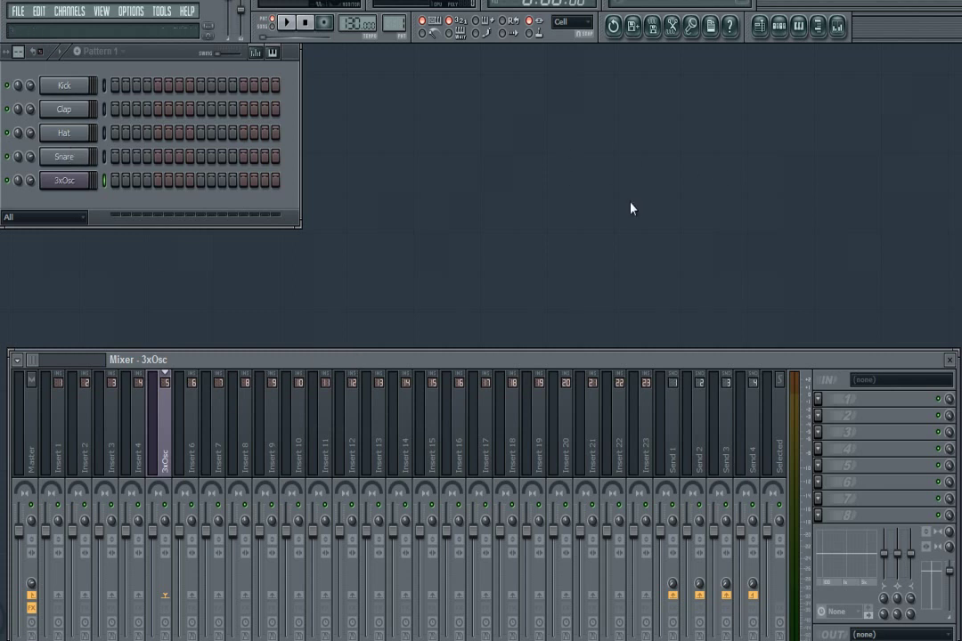
- Add a C5 note at the start of the 3xOsc piano roll with a duration of 8:00:000, and close the piano roll
right_click(89, 183)
left_click(105, 187)
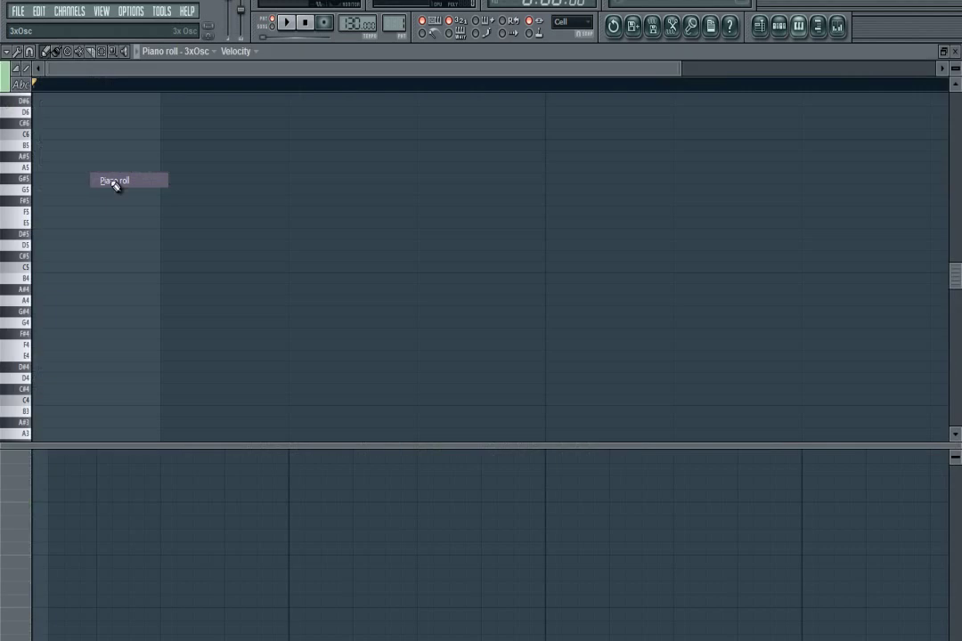
left_click(44, 268)
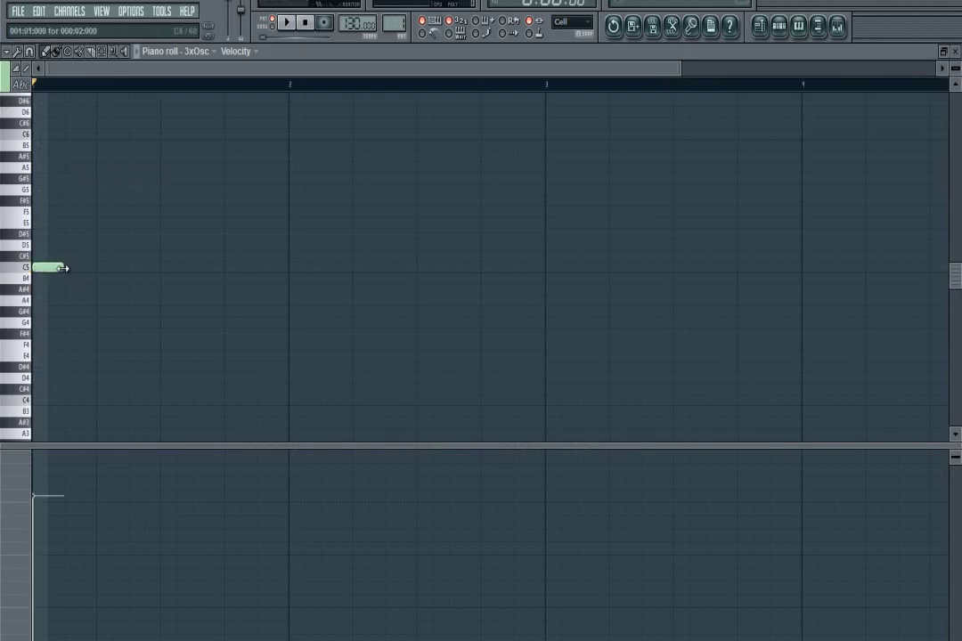
double_click(55, 268)
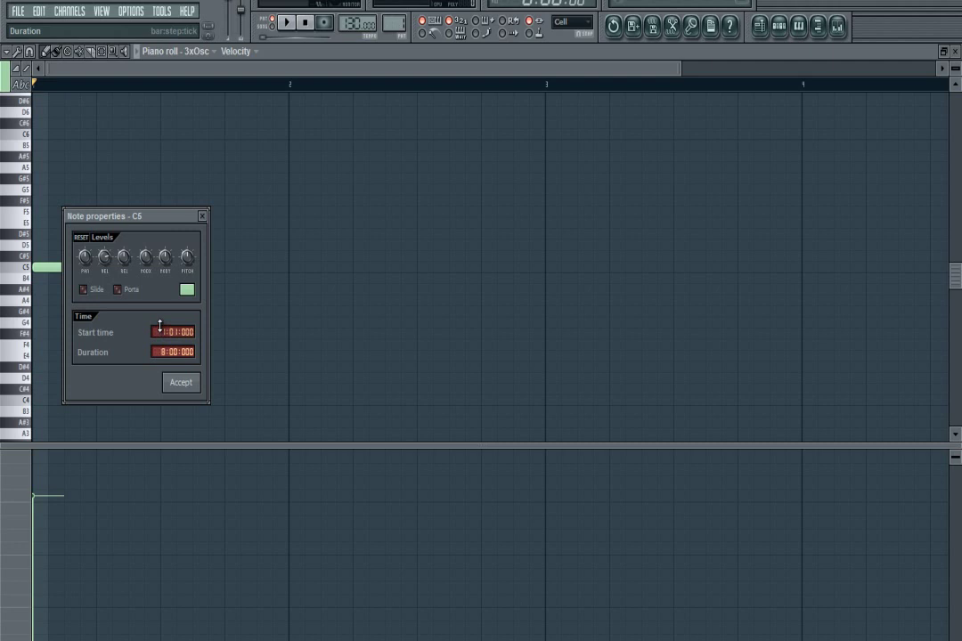
left_click(181, 383)
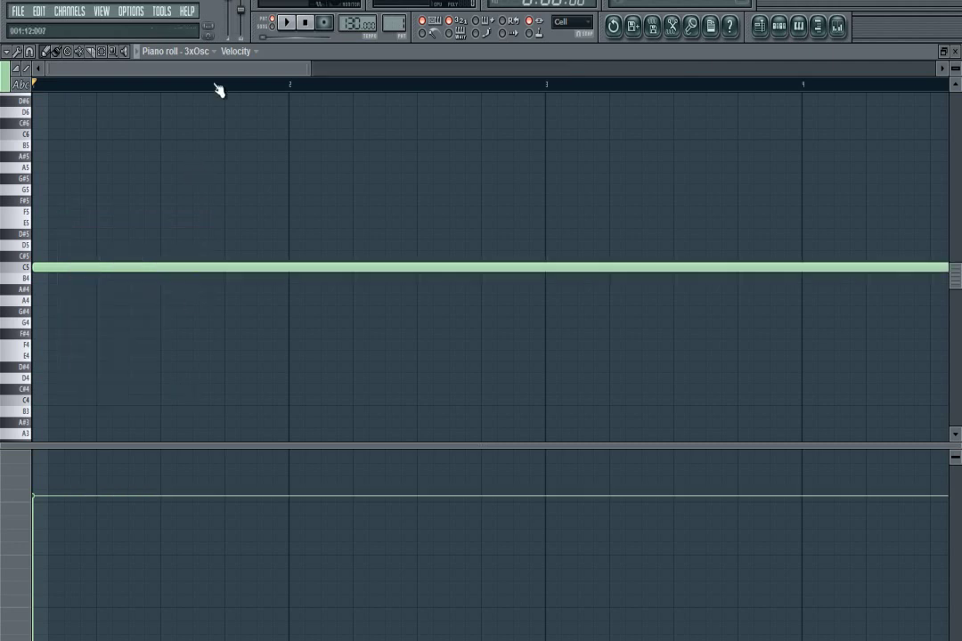
left_click_drag(307, 70, 661, 88)
left_click(489, 270)
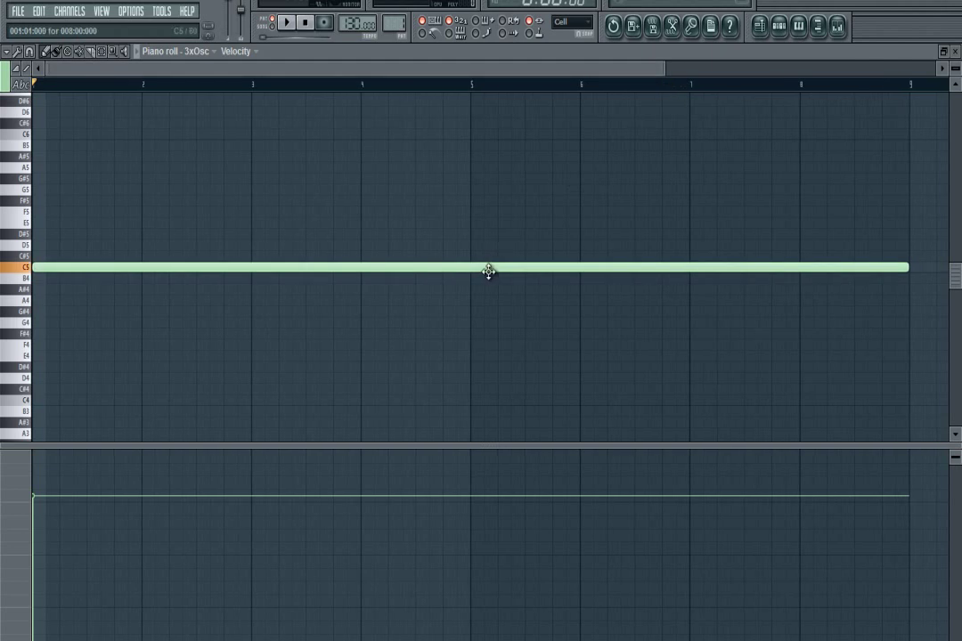
left_click(801, 29)
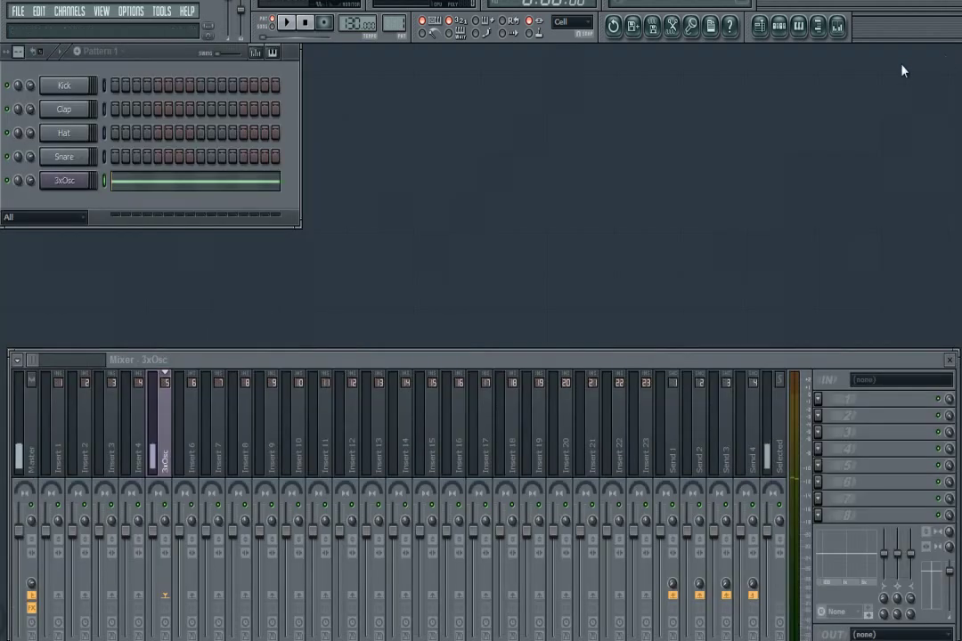
- Place two Pattern 1 clips back to back on playlist Track 1, starting at bars 1 and 9
left_click(761, 30)
scroll(208, 90, "down", 1)
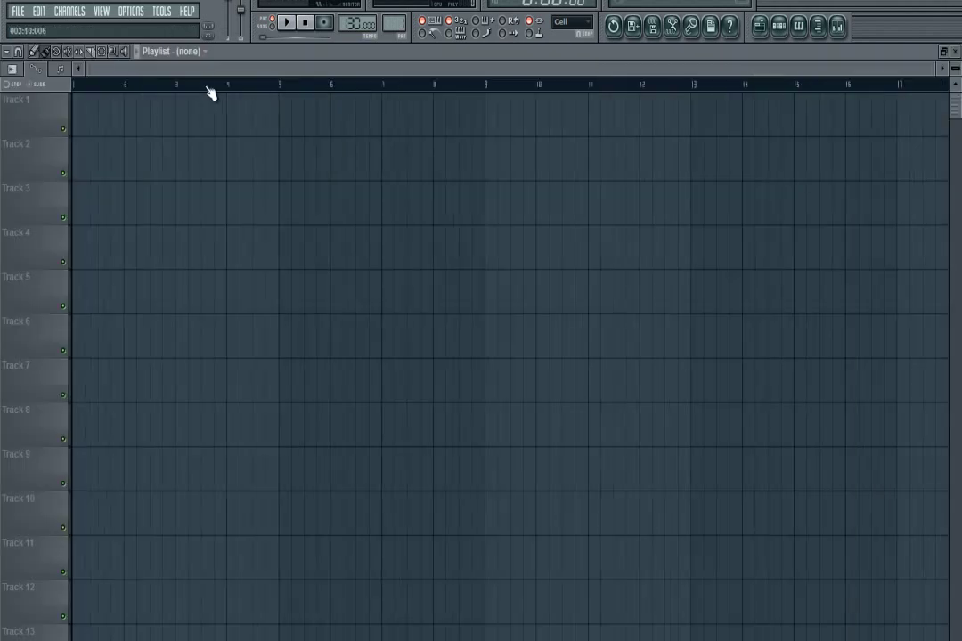
left_click(78, 126)
left_click(125, 138)
left_click(82, 118)
left_click(534, 107)
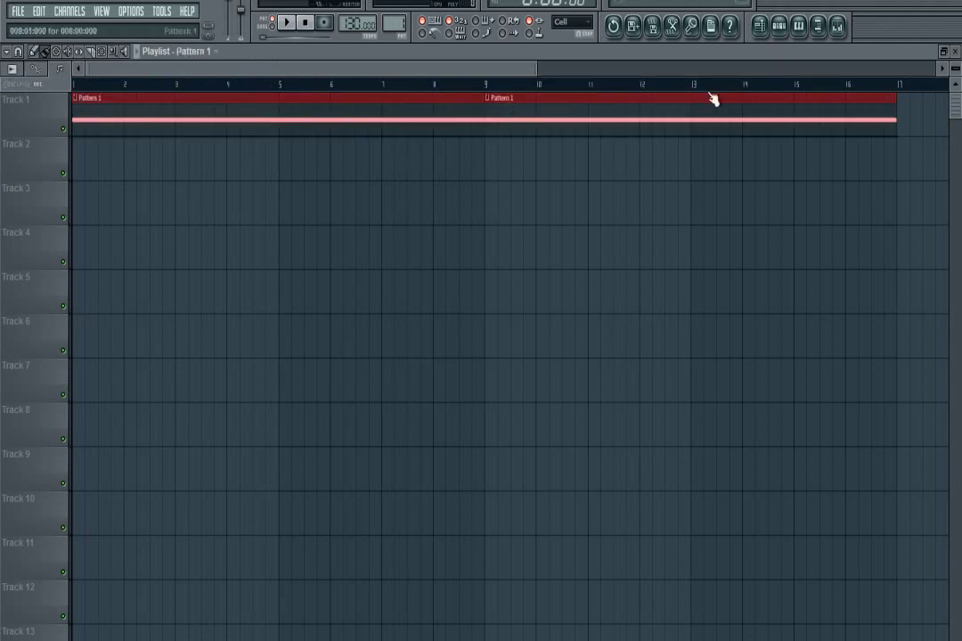
- Duplicate both Pattern 1 clips to start at bar 17 on Track 1, return the song position to the start and close the playlist
left_click_drag(533, 74, 806, 73)
left_click_drag(509, 115, 842, 109)
mouse_move(671, 65)
left_mouse_down()
mouse_move(785, 80)
mouse_move(668, 80)
left_mouse_up()
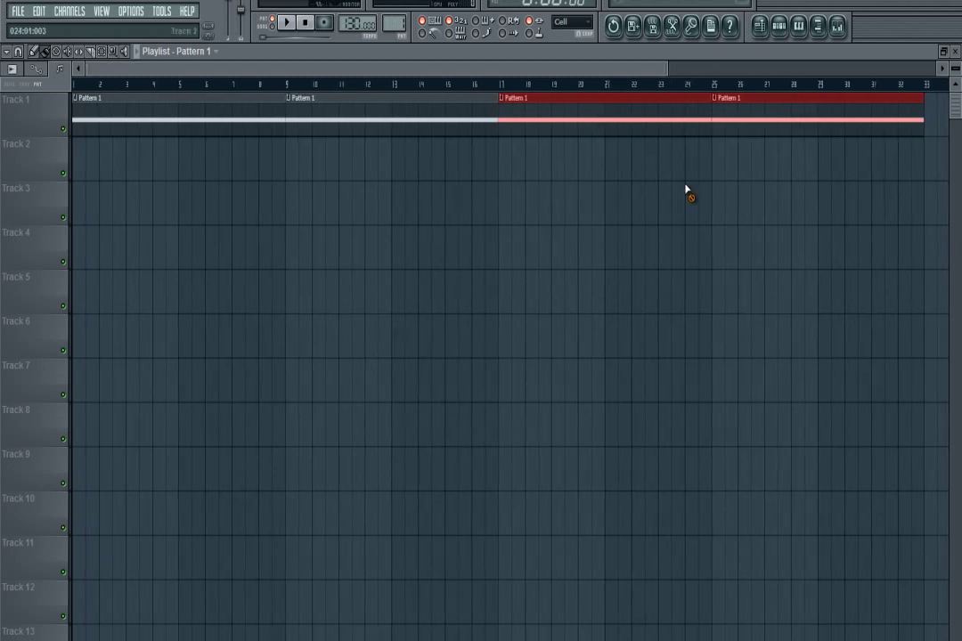
left_click(897, 99)
left_click_drag(915, 86, 877, 85)
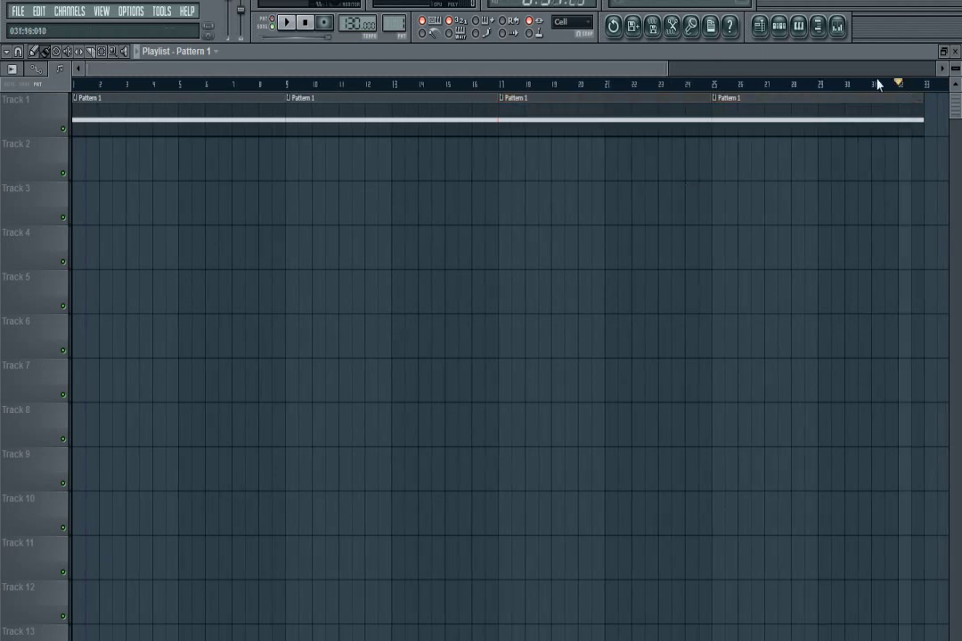
left_click(307, 24)
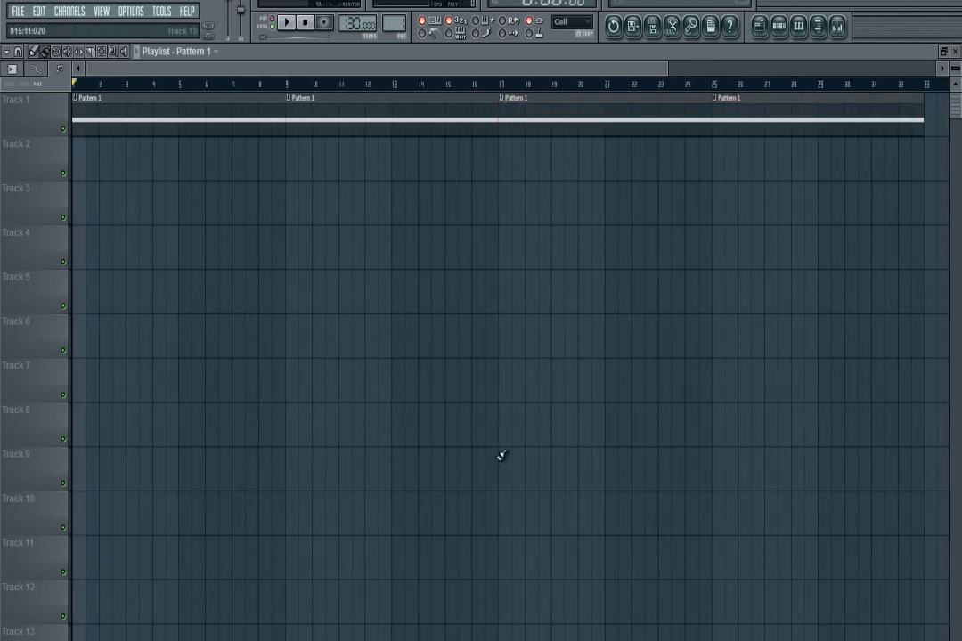
left_click(956, 52)
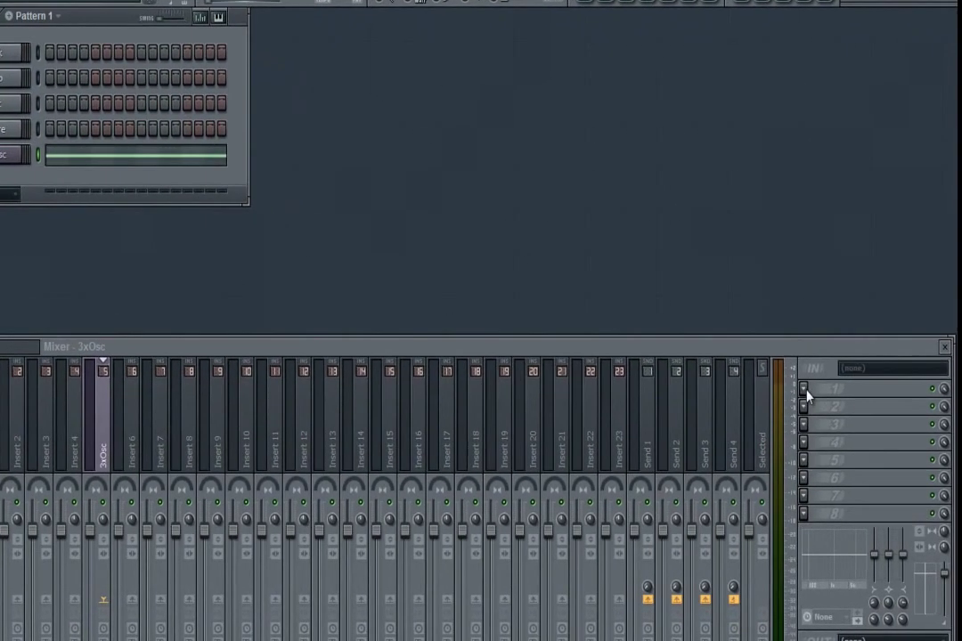
- Load Fruity Free Filter in the first effect slot of the 3xOsc mixer track and set its type to High pass
left_click(804, 392)
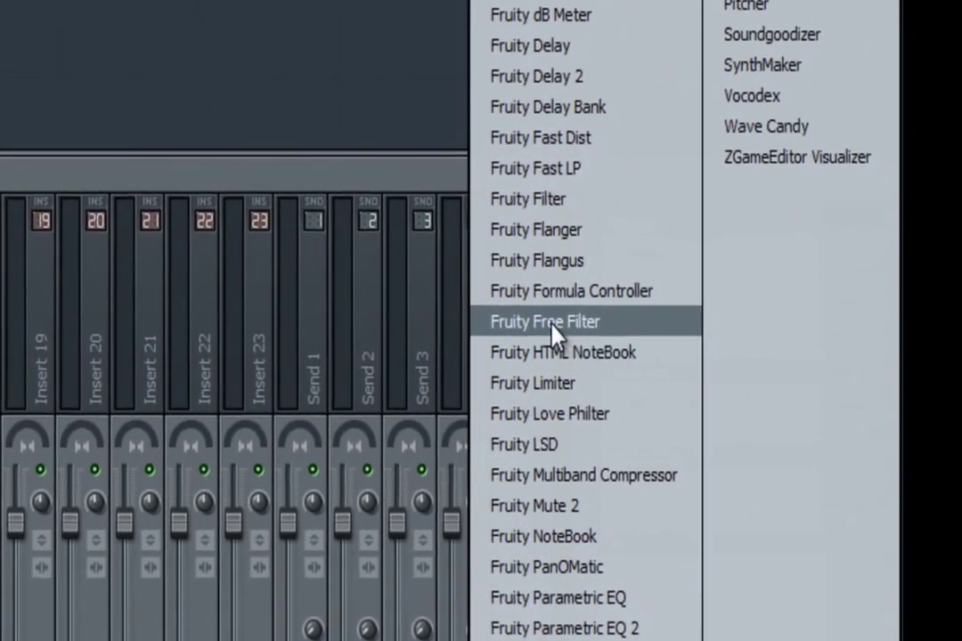
left_click(552, 326)
left_click_drag(161, 166, 496, 189)
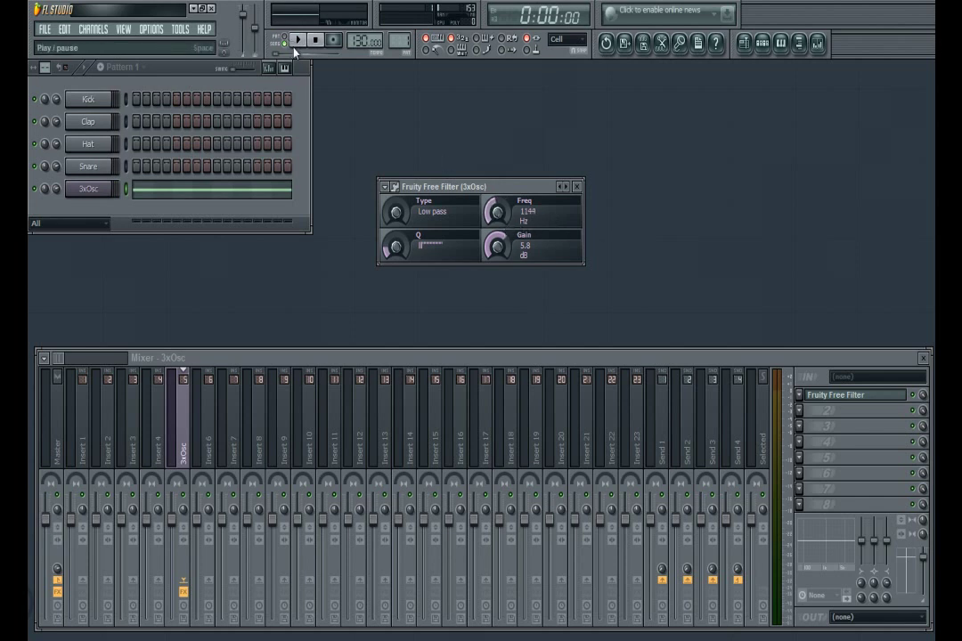
left_click_drag(396, 188, 388, 146)
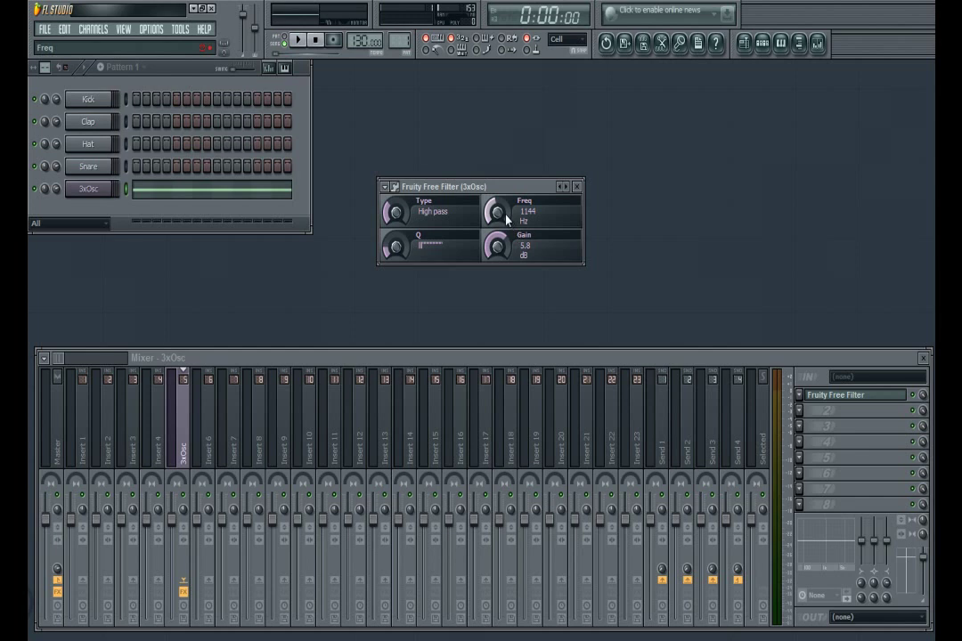
- Preview the filter sweep during playback, lowering Q and leaving the frequency at its maximum, and stop playback
key("space")
left_click_drag(499, 212, 512, 335)
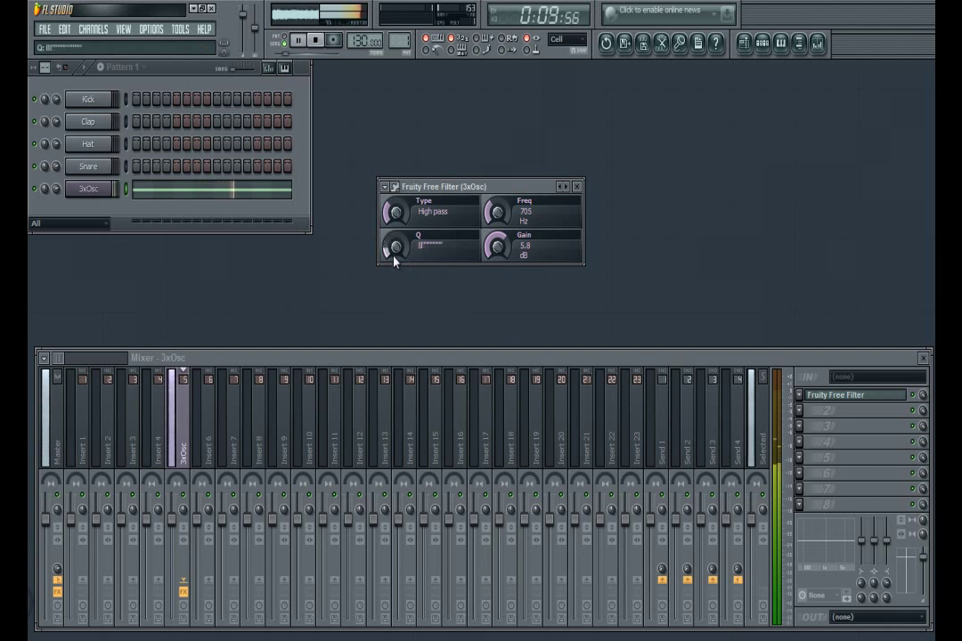
left_click_drag(496, 217, 503, 252)
left_click_drag(513, 292, 521, 107)
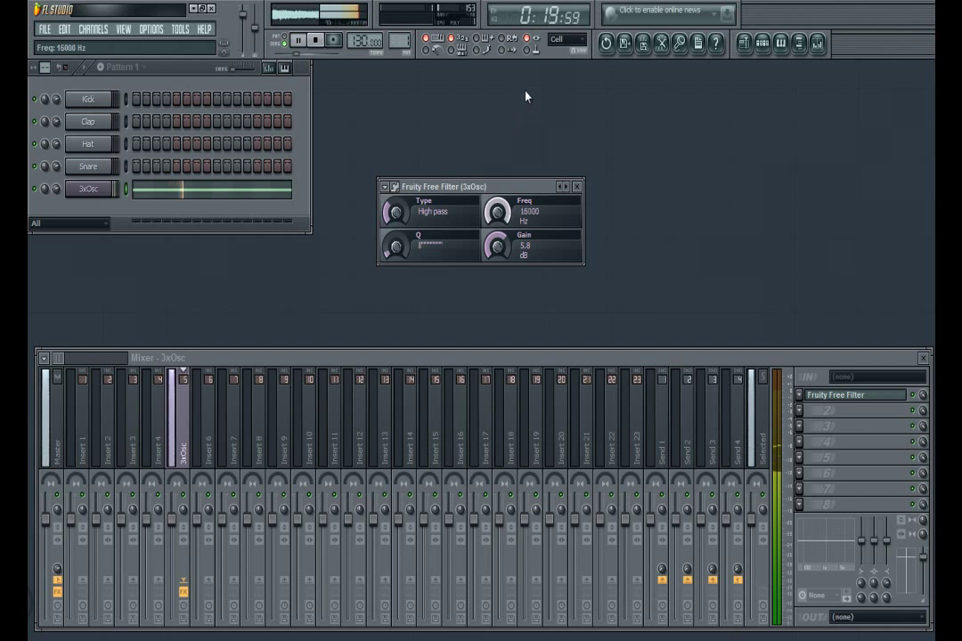
left_click(317, 40)
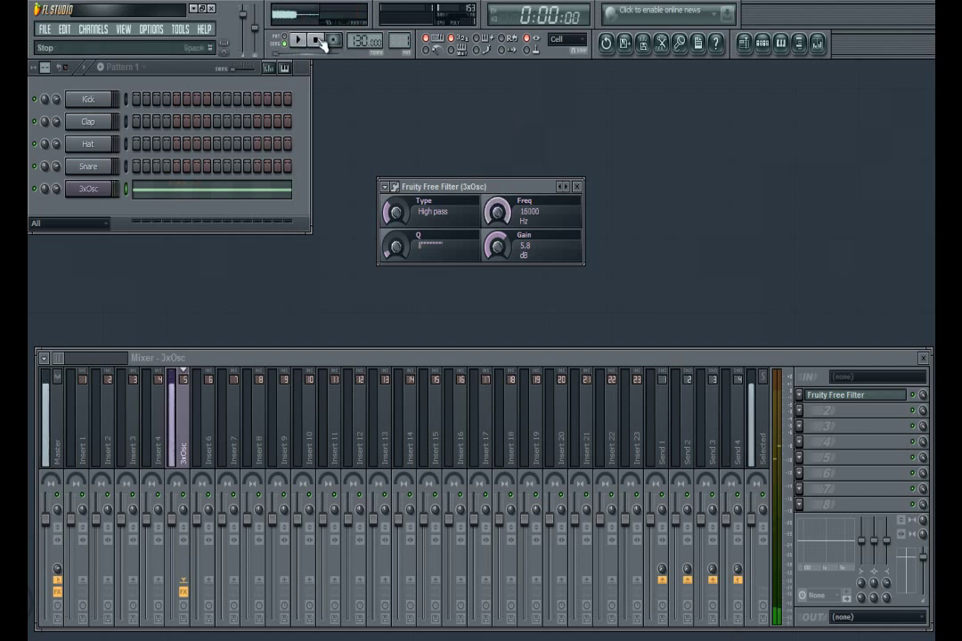
- Create an automation clip for the filter's frequency and add a point at bar 17 lowered to the minimum, forming a V-shaped envelope
right_click(498, 212)
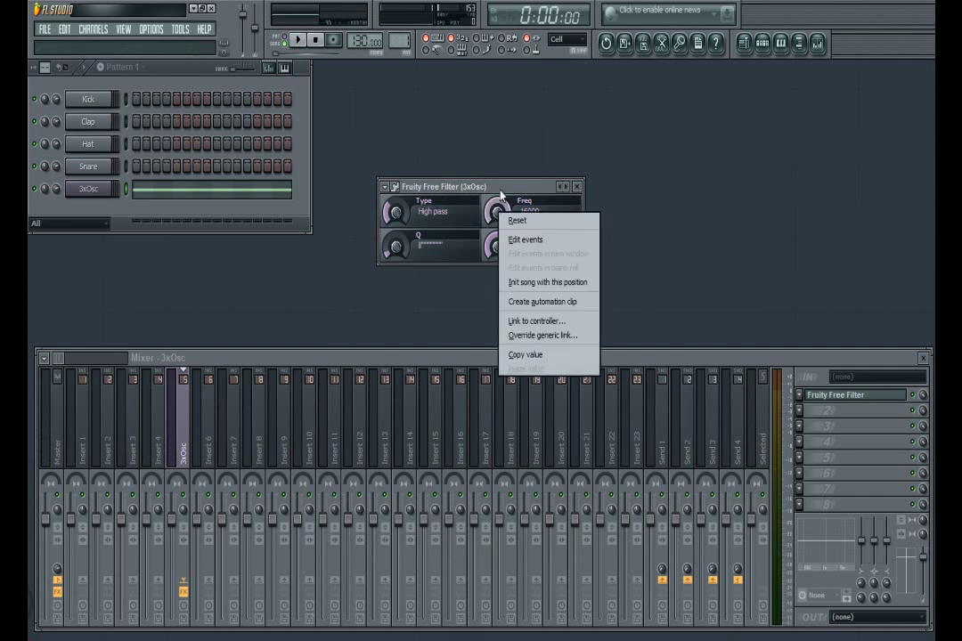
left_click(522, 302)
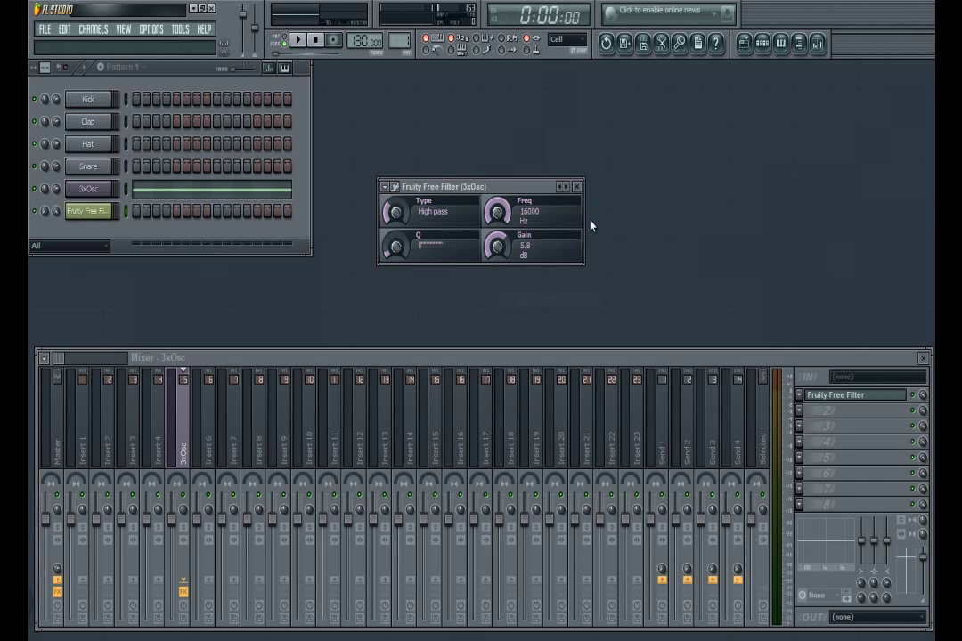
left_click(745, 49)
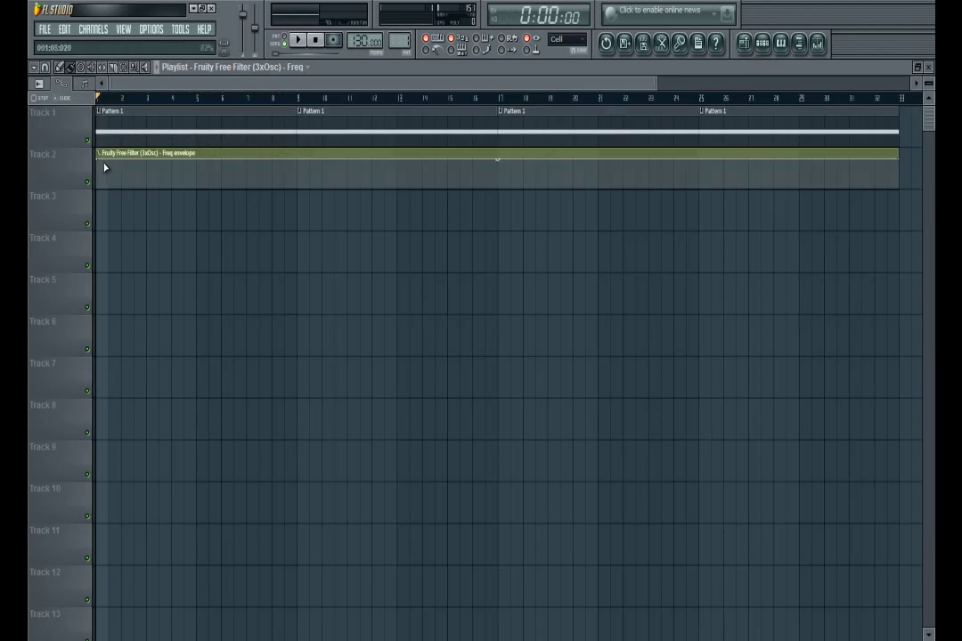
mouse_move(100, 158)
left_mouse_down()
mouse_move(93, 185)
mouse_move(87, 152)
left_mouse_up()
right_click(504, 174)
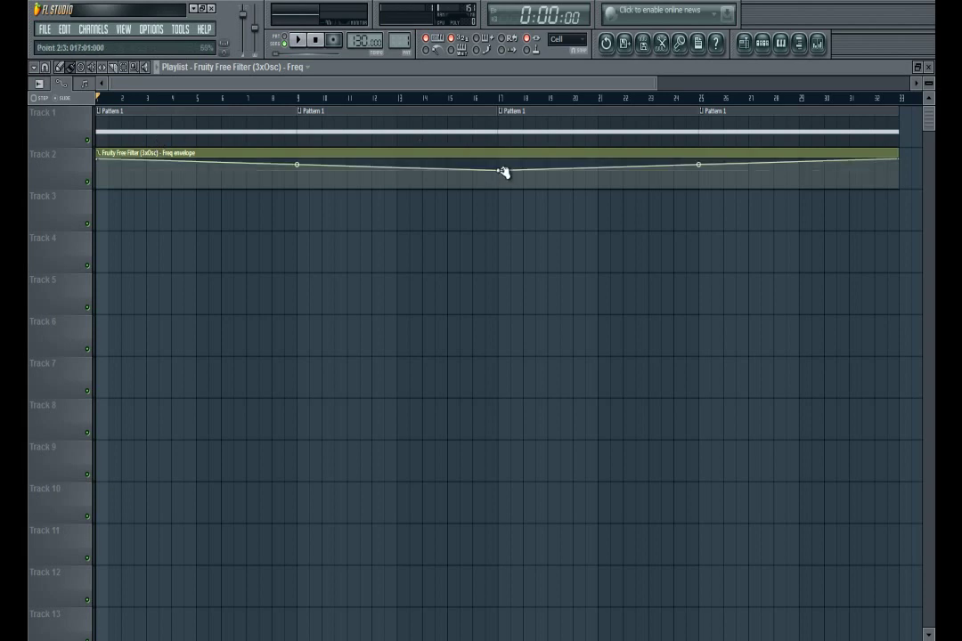
left_click_drag(501, 174, 502, 190)
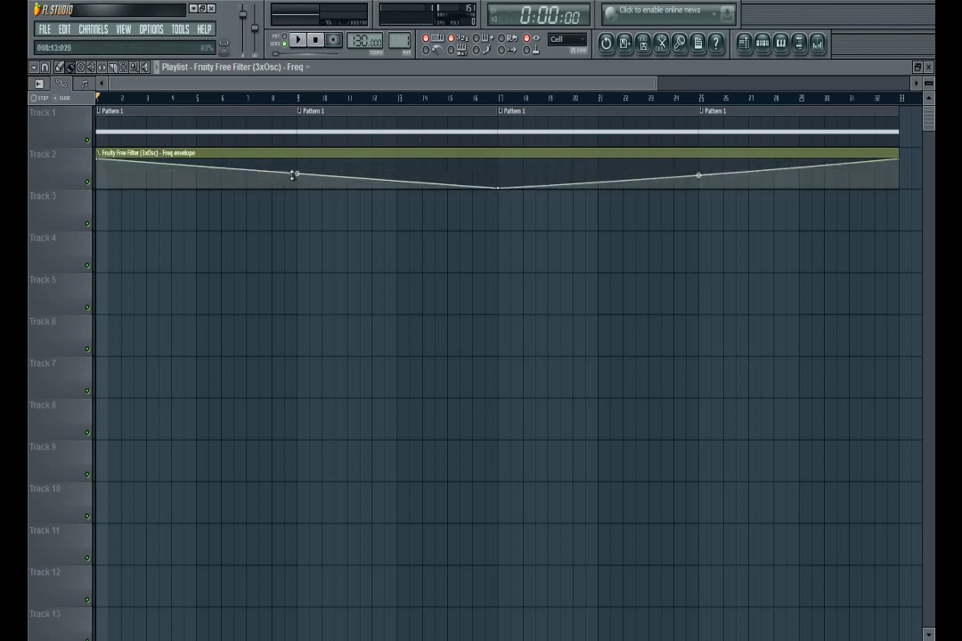
left_click(286, 44)
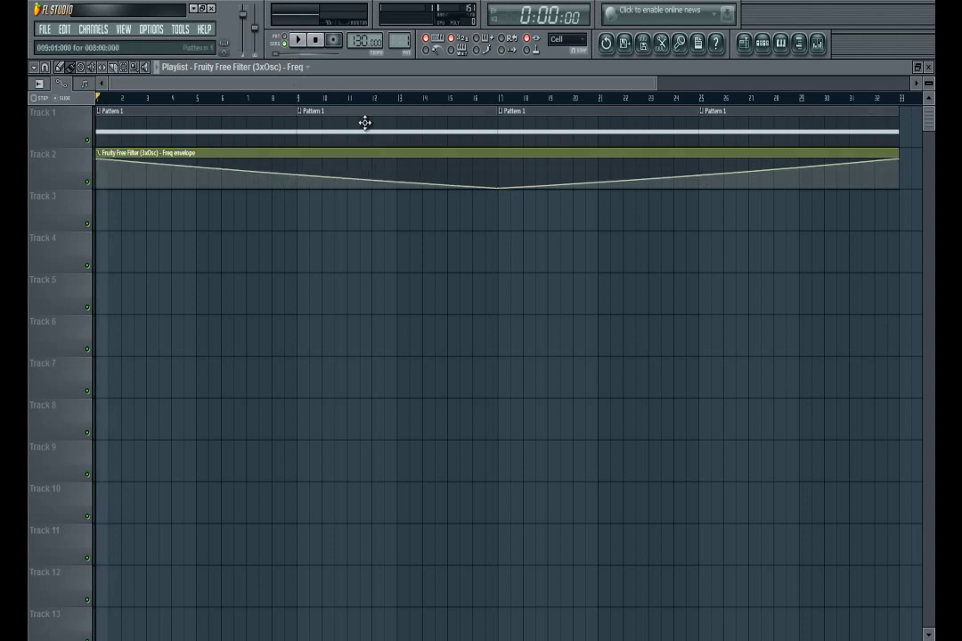
- Open the VEC2 Crash folder under CYMBALS in the second BB VENGEANCE pack of HUGE PACK'S Collection
left_click(784, 49)
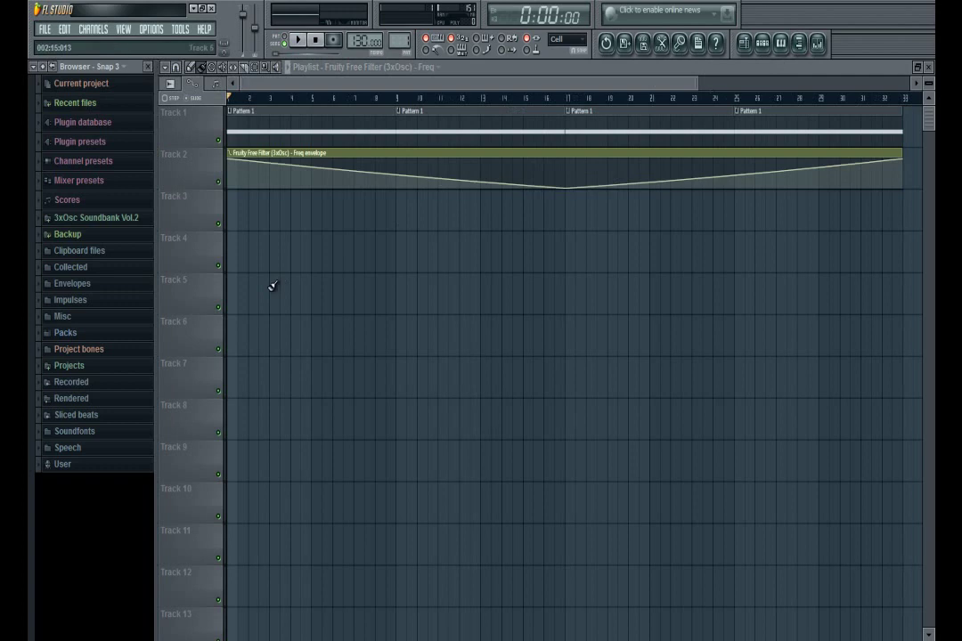
left_click(99, 334)
left_click(118, 411)
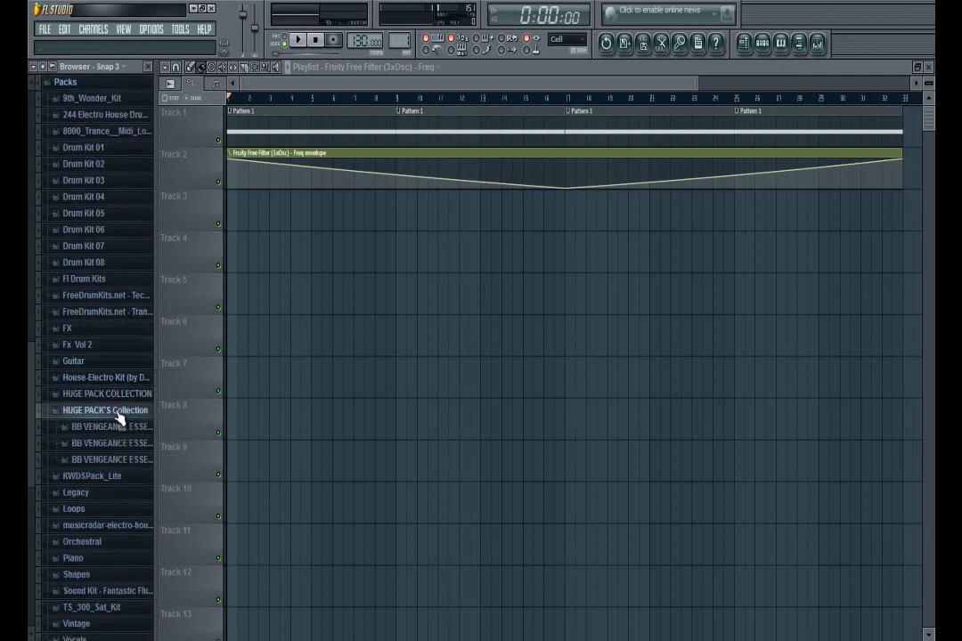
left_click(116, 444)
left_click(108, 476)
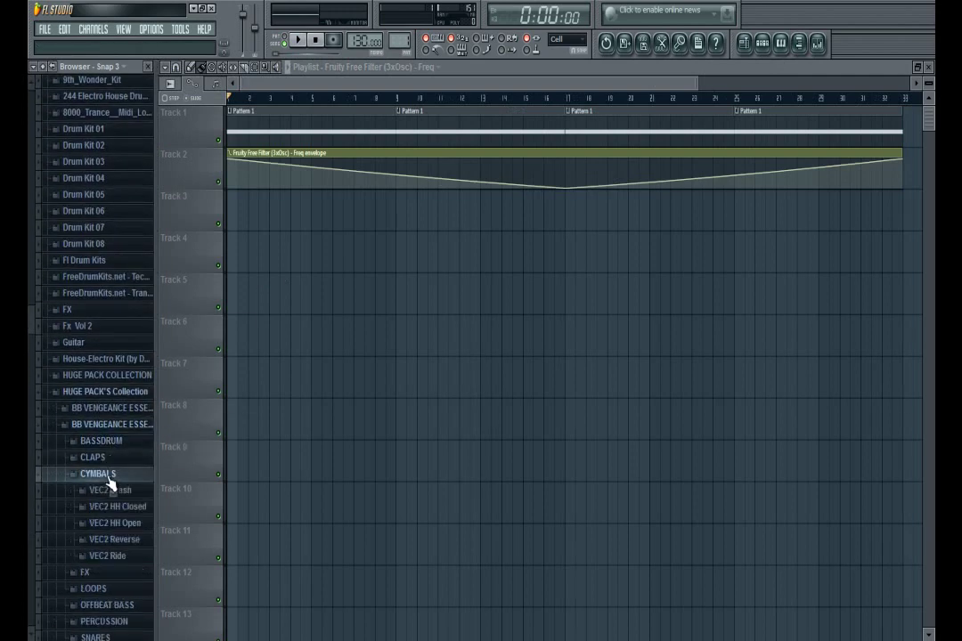
left_click(109, 490)
- Audition several VEC2 crash cymbal samples, including Crash 08, 06, 10 and 05
left_click(114, 488)
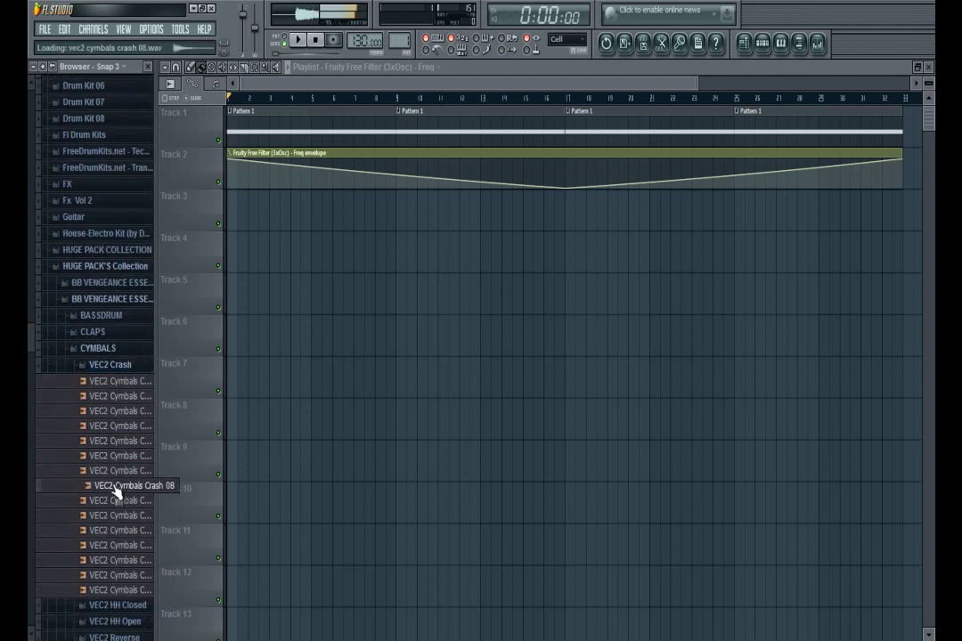
left_click(119, 442)
left_click(119, 413)
left_click(120, 458)
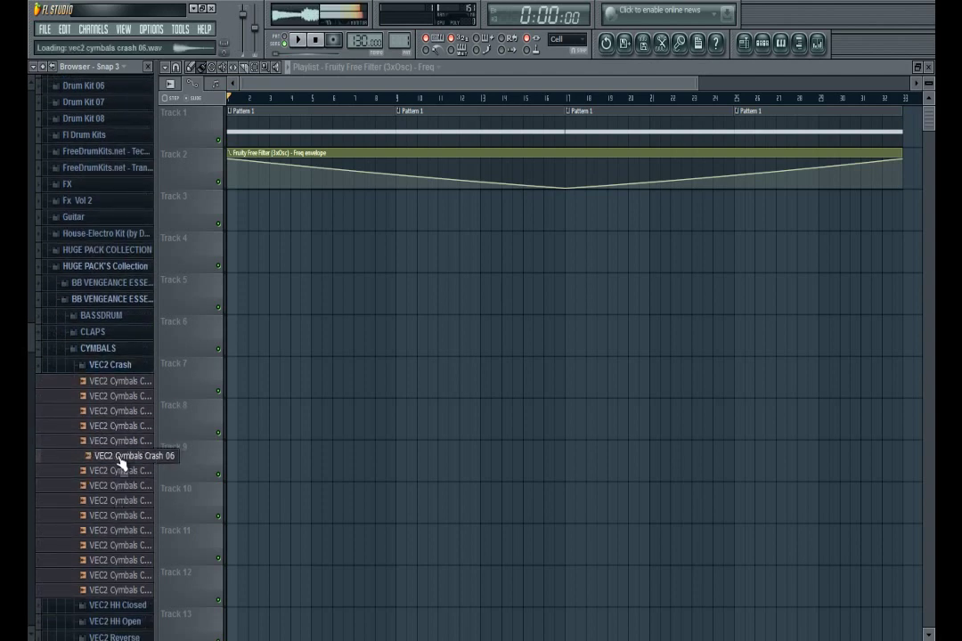
left_click(125, 516)
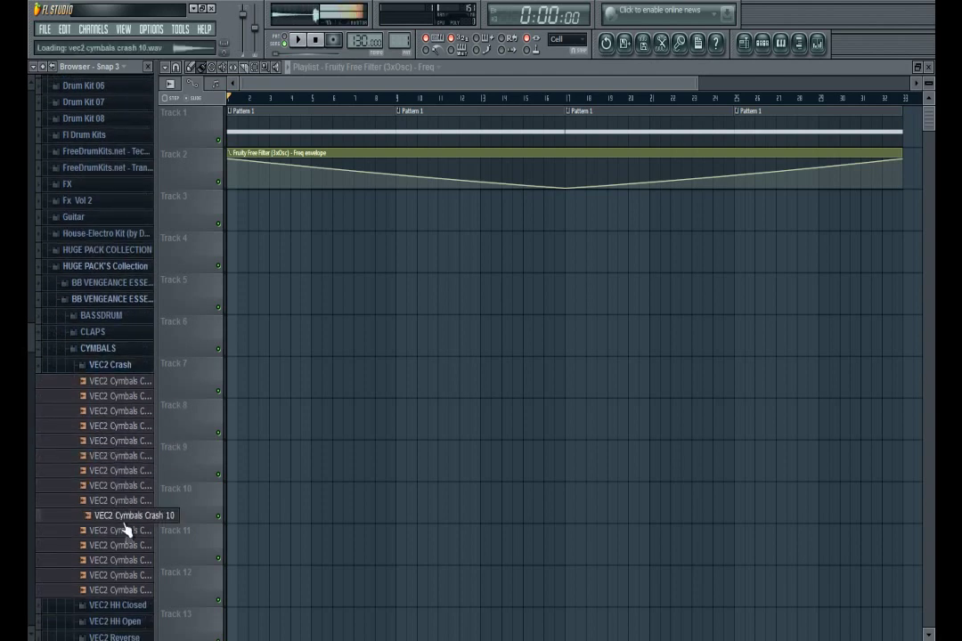
left_click(123, 460)
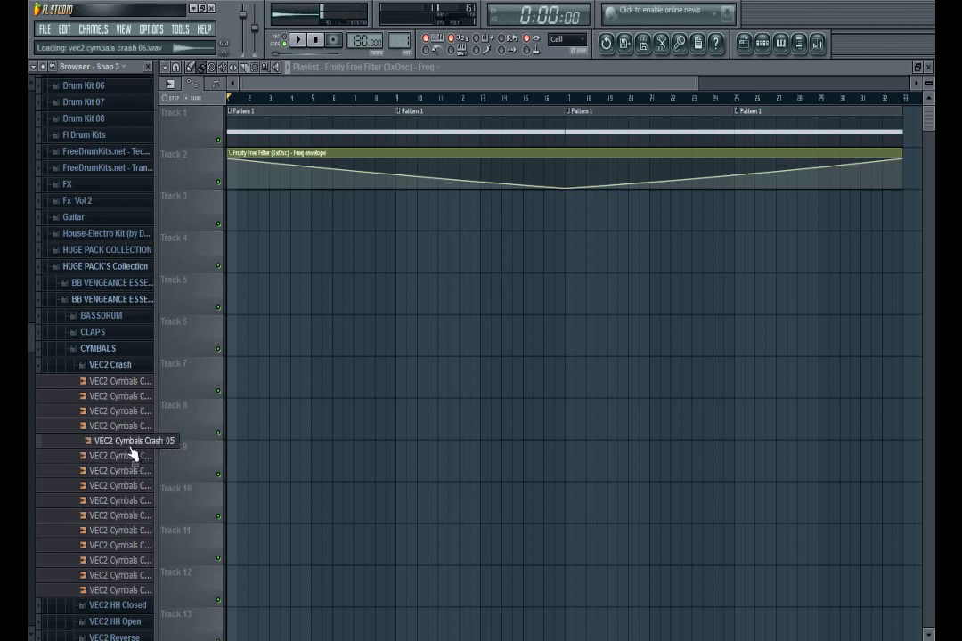
- Place VEC2 Cymbals Crash 05 at bar 17 on Track 3, then collapse and hide the browser
left_click_drag(133, 443, 571, 215)
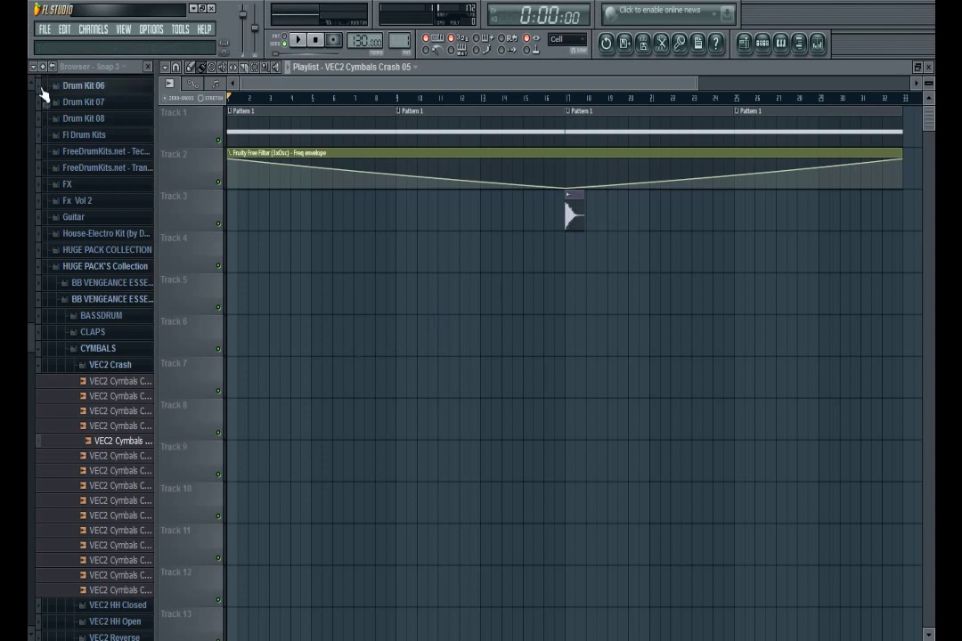
left_click(43, 67)
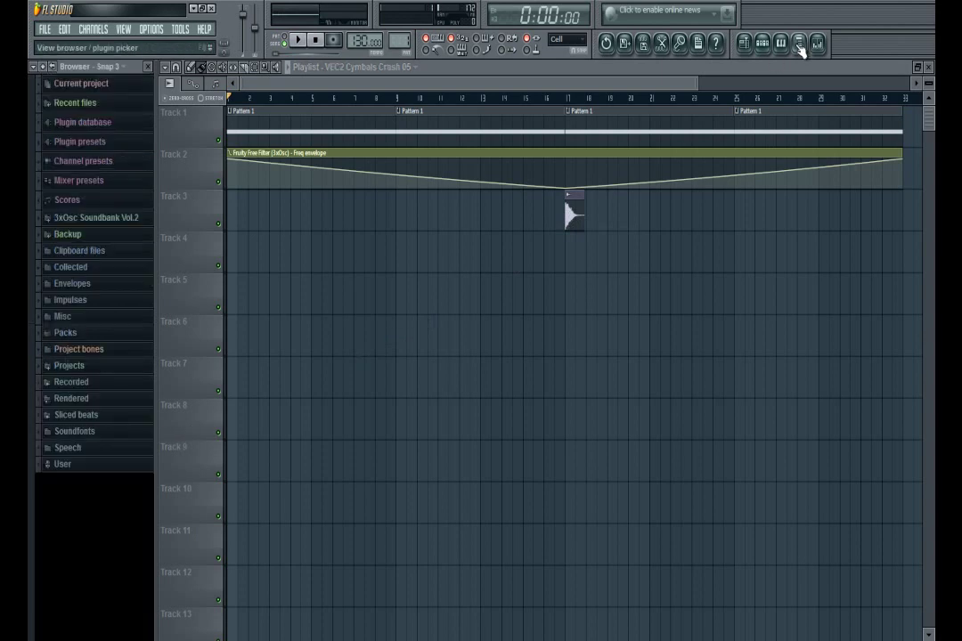
left_click(799, 46)
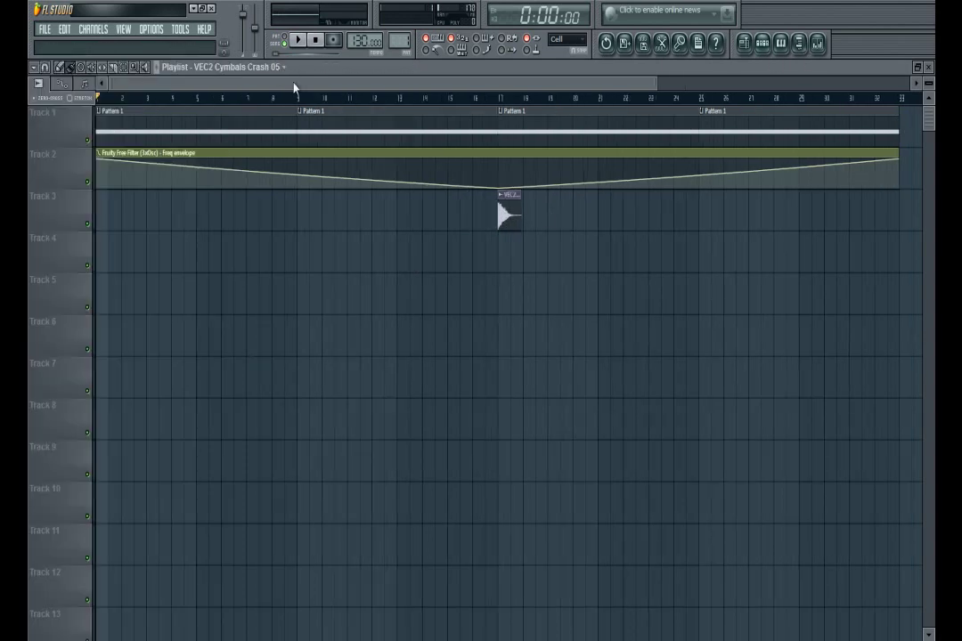
- Play the song through the filter sweep, remove the crash clip from Track 3 and stop playback
left_click(297, 41)
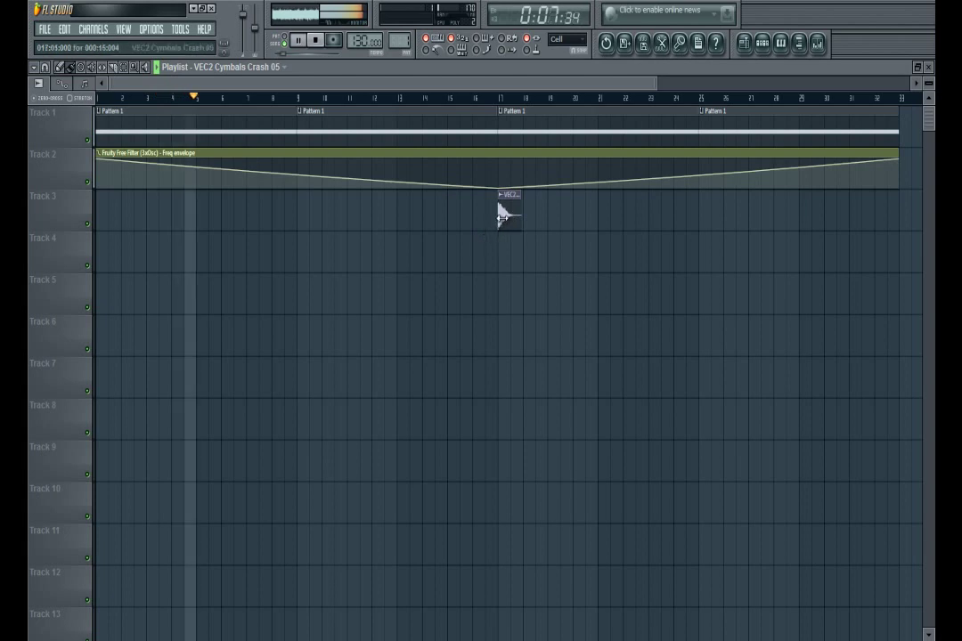
right_click(504, 215)
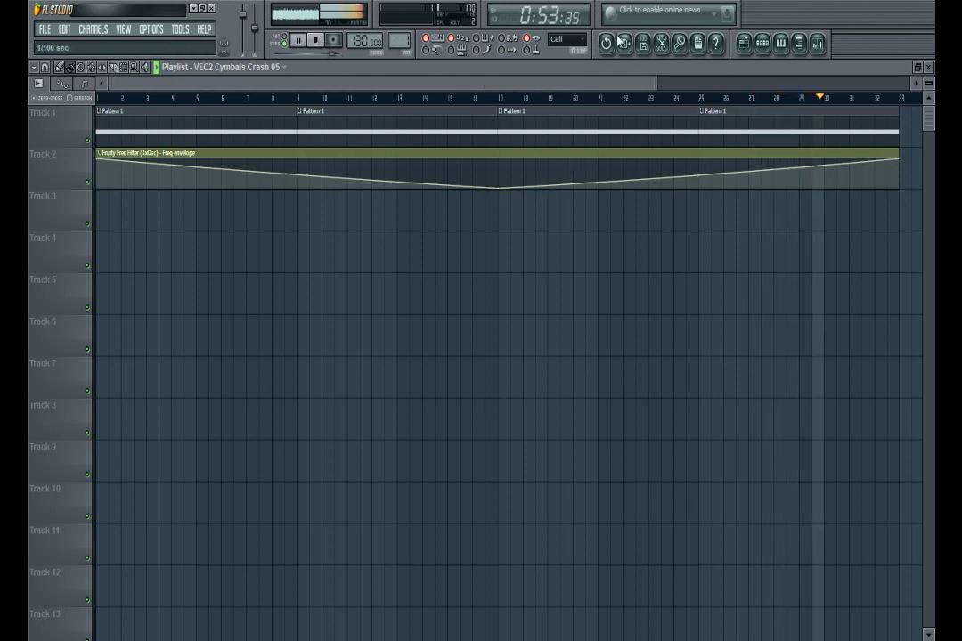
left_click(317, 41)
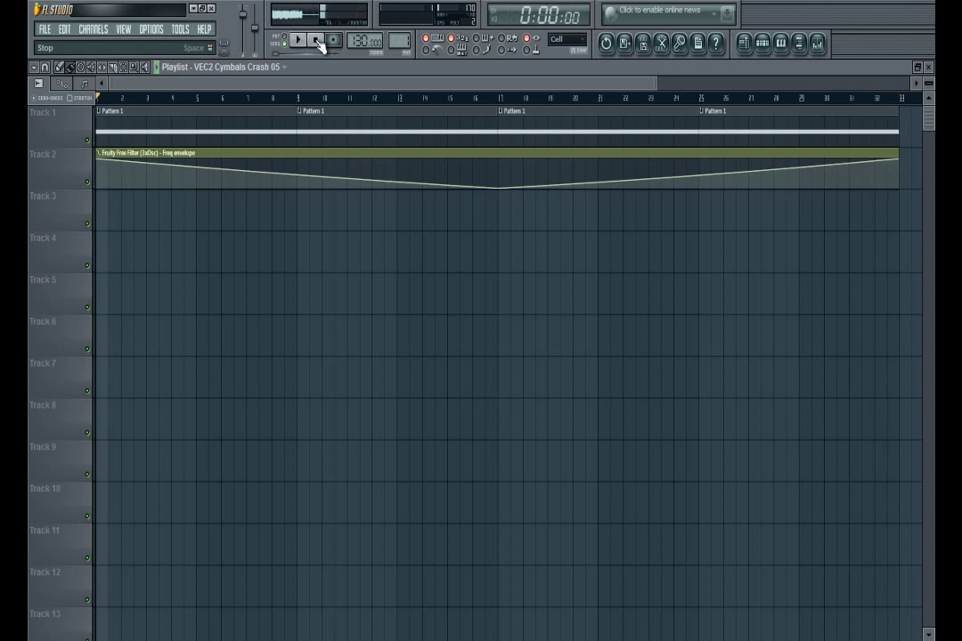
- Delete the filter frequency automation clip from Track 2 and switch Fruity Free Filter's type to Band pass, previewing the sound
left_click(526, 152)
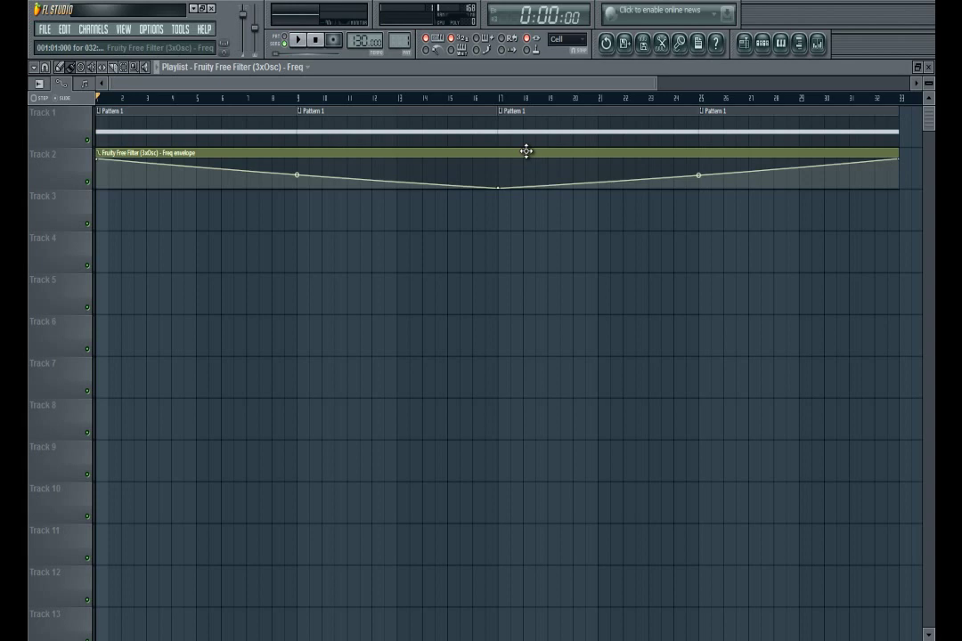
right_click(526, 156)
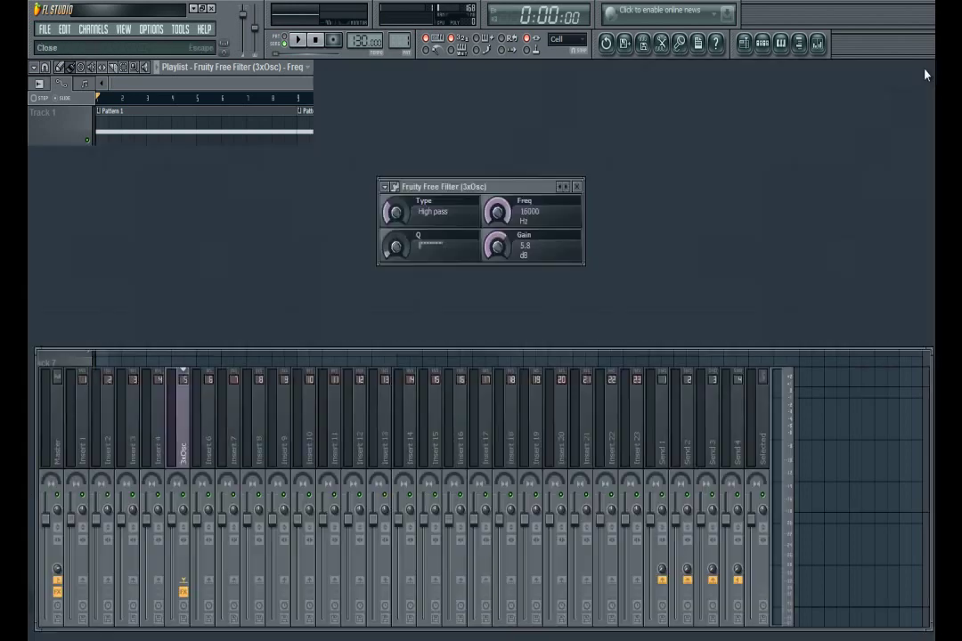
left_click_drag(504, 211, 503, 342)
left_click_drag(401, 217, 402, 242)
key("space")
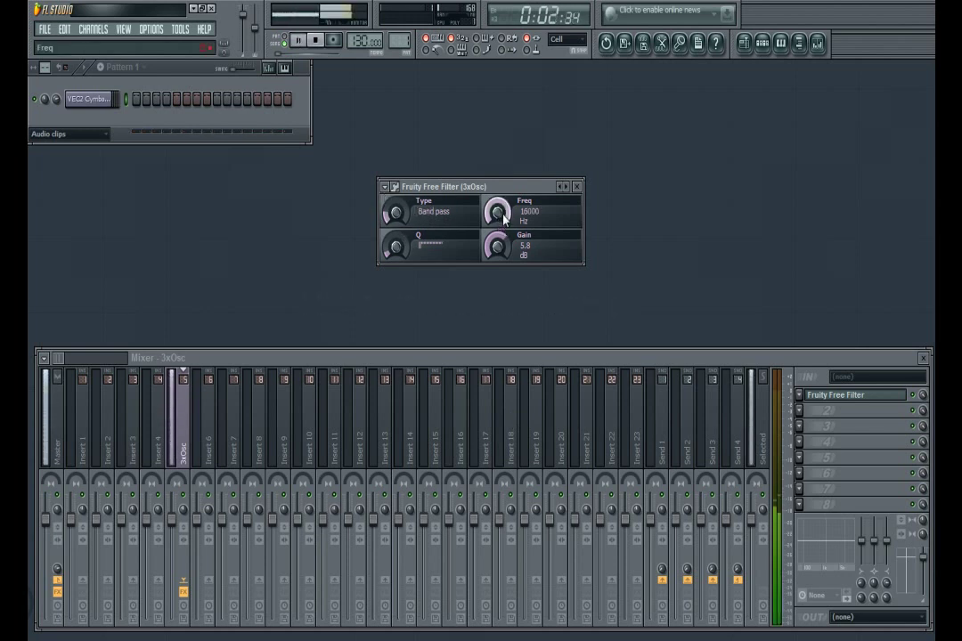
key("space")
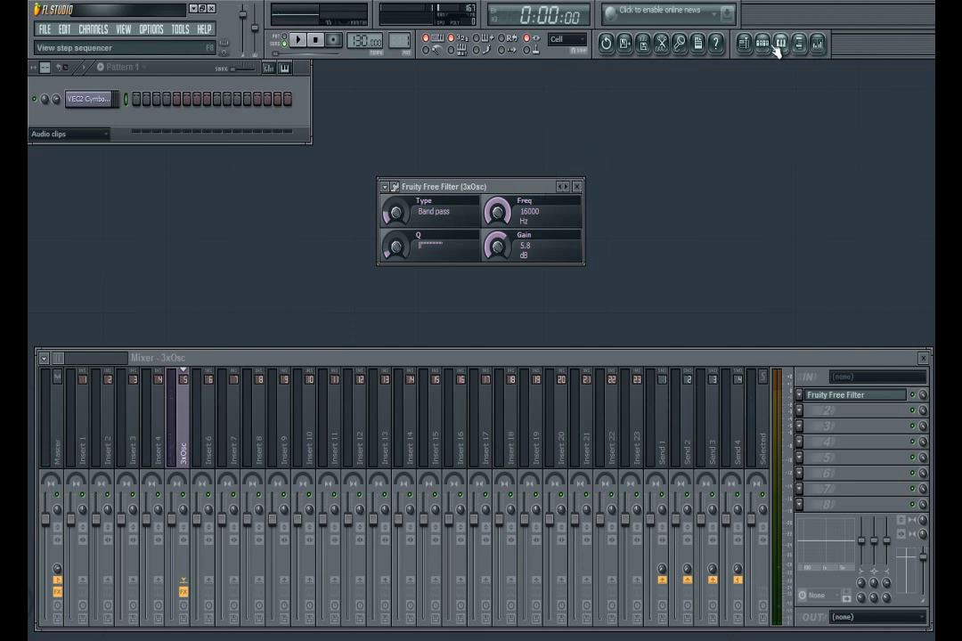
left_click(747, 46)
key("space")
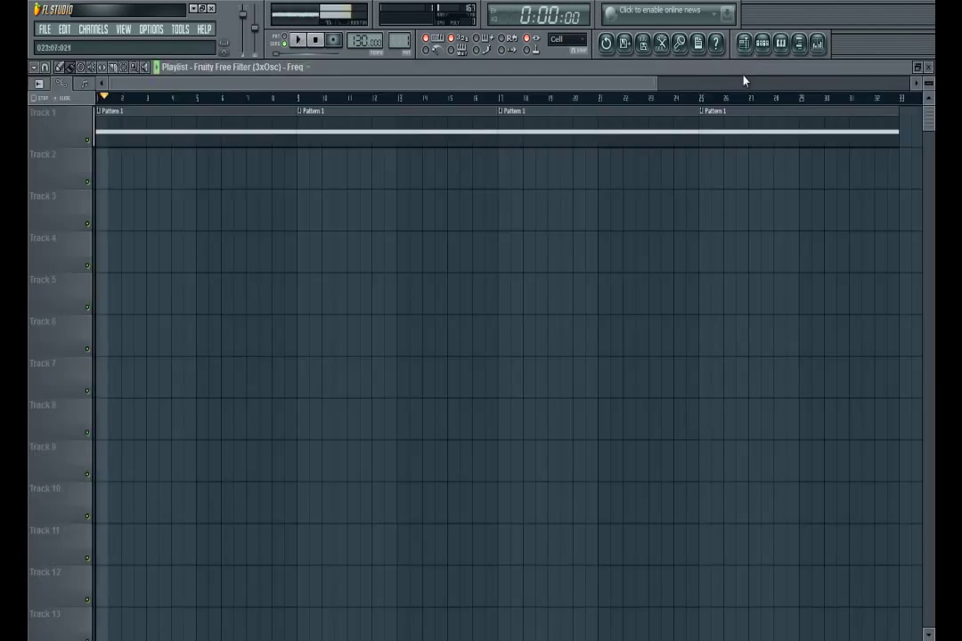
key("space")
left_click(929, 68)
- Show all channels in the step sequencer and delete the VEC2 Cymbals crash channel
left_click(90, 136)
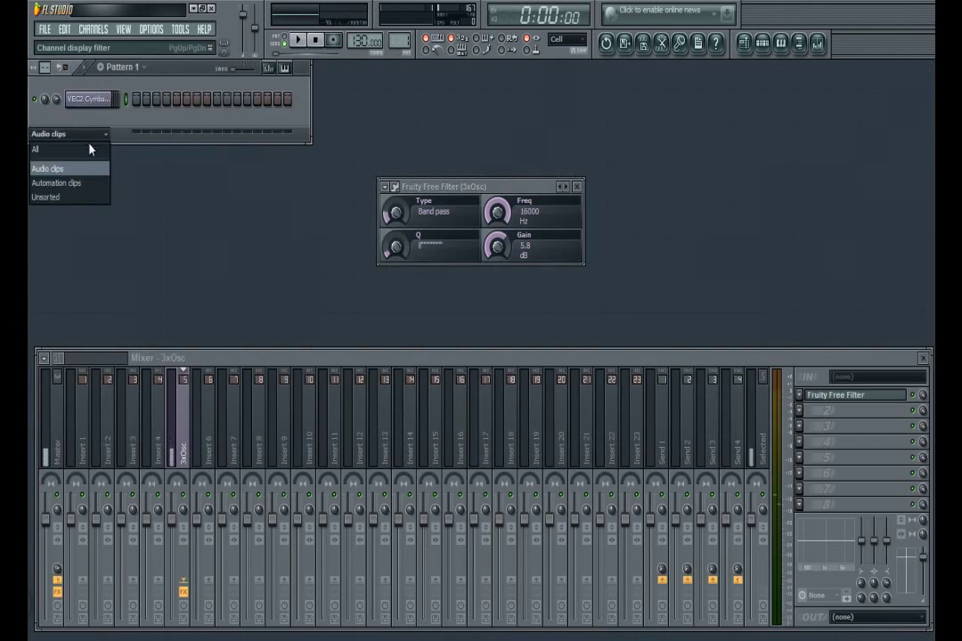
left_click(92, 148)
right_click(86, 211)
left_click(143, 431)
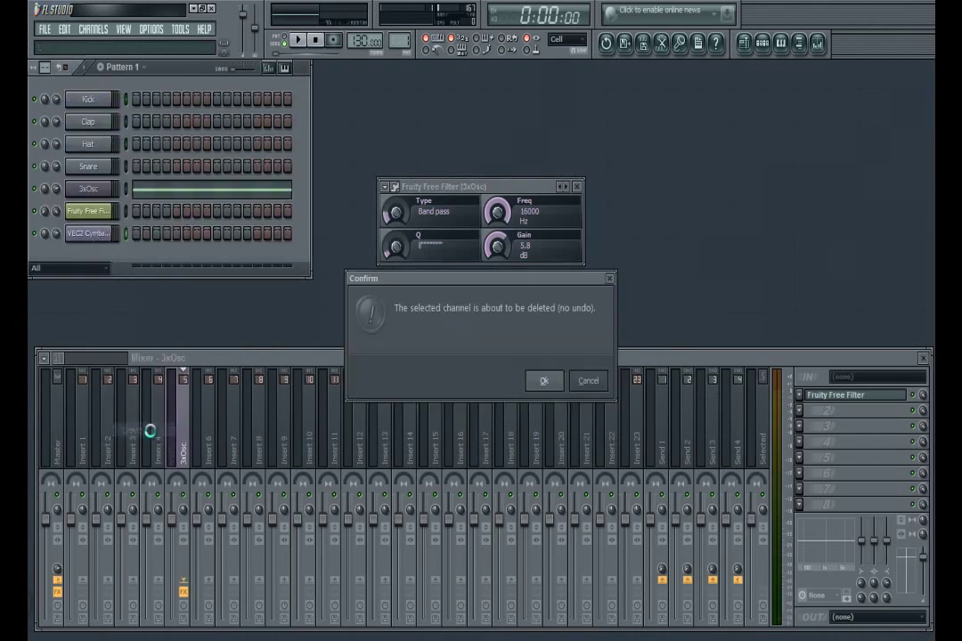
key("Return")
- Preview the band-pass sweep, lower the filter frequency to 10 Hz and create an automation clip for it
key("space")
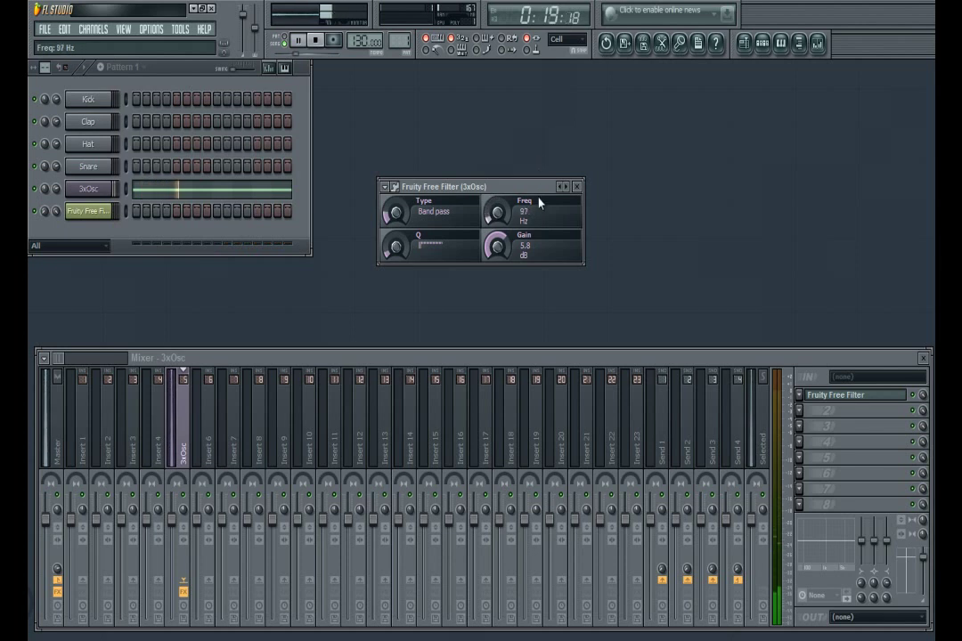
key("space")
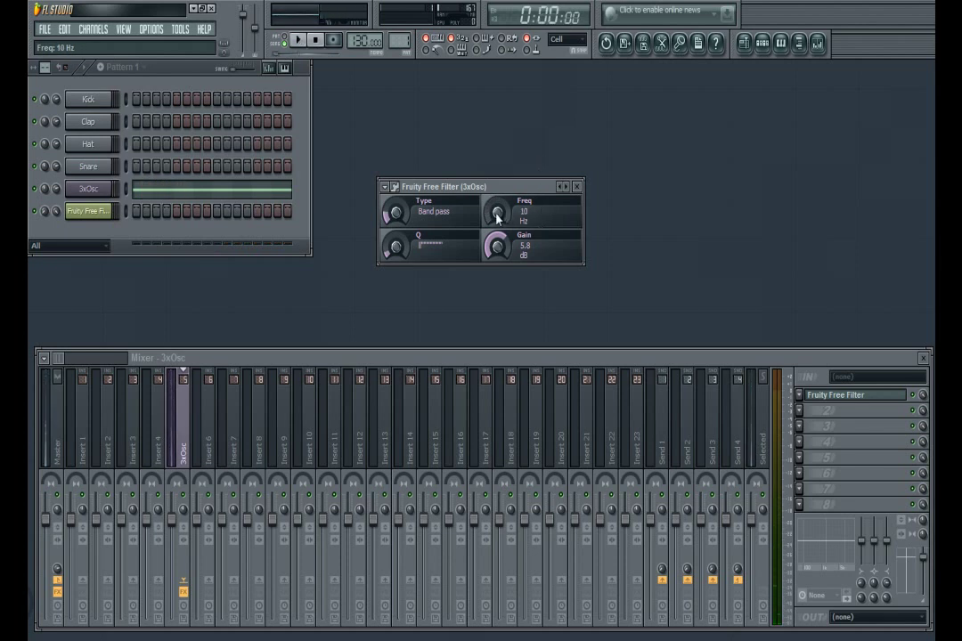
right_click(498, 218)
left_click(564, 304)
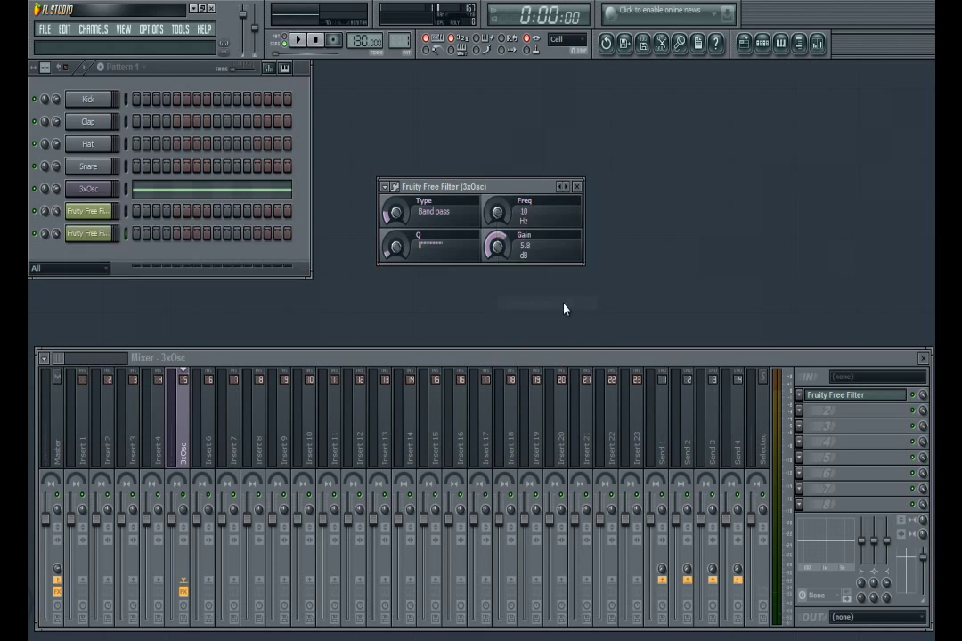
- Add a point at bar 17 of the frequency envelope, raise it to the maximum and play the song from the start
left_click(745, 45)
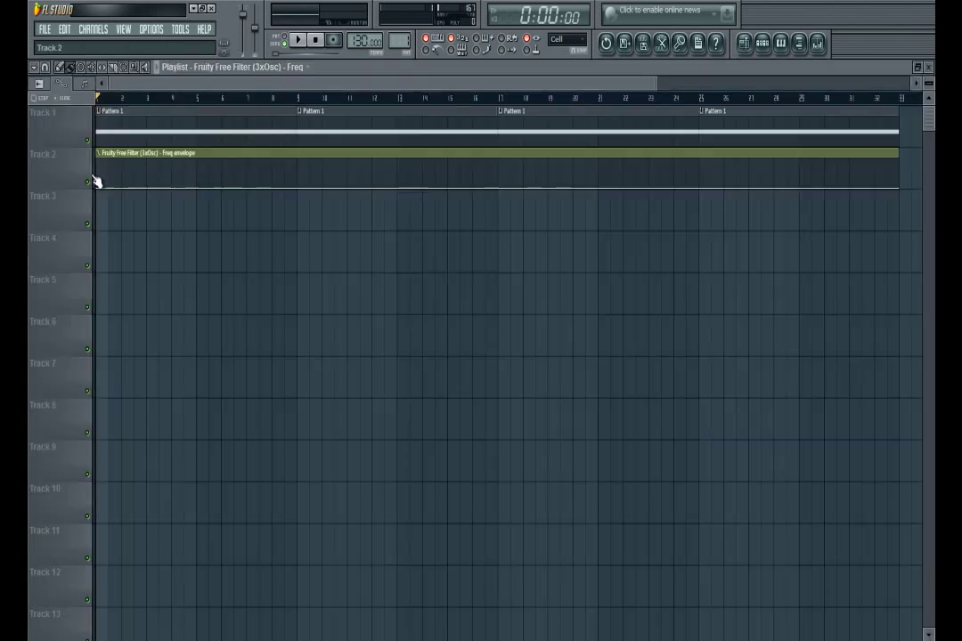
left_click(497, 99)
left_click(501, 99)
right_click(498, 169)
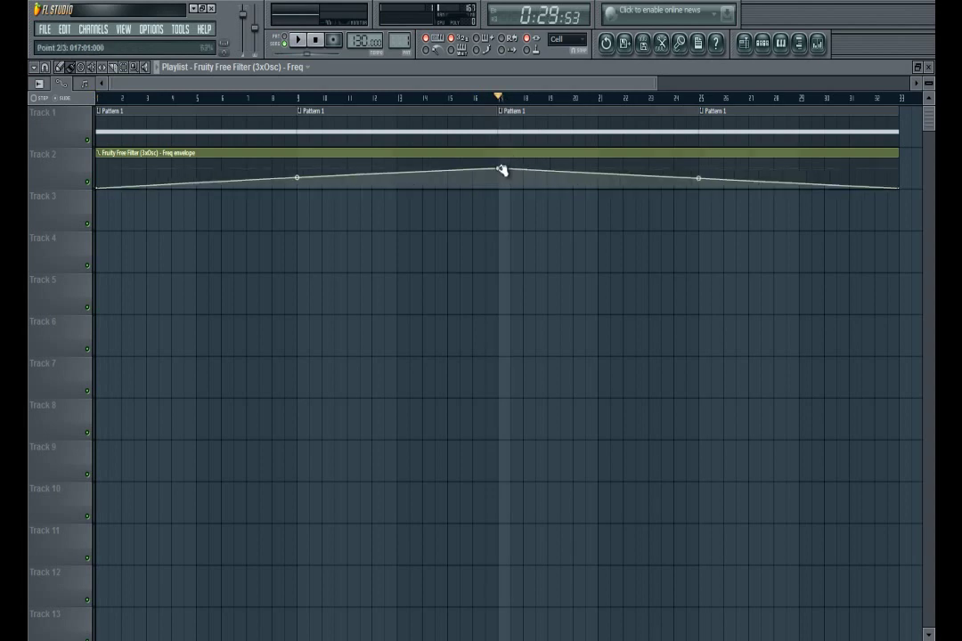
left_click_drag(501, 170, 501, 160)
left_click_drag(293, 174, 303, 184)
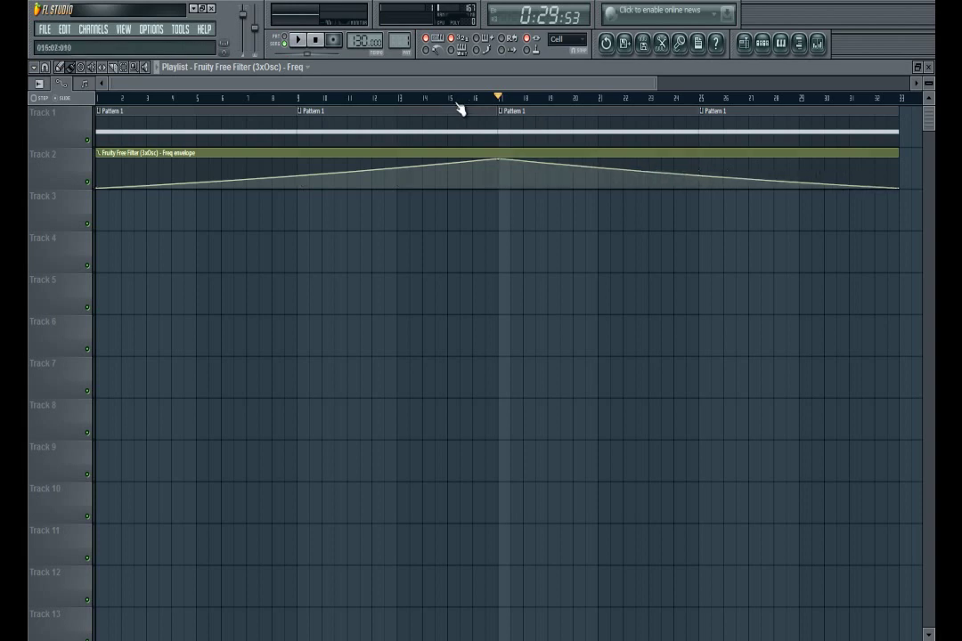
left_click(314, 41)
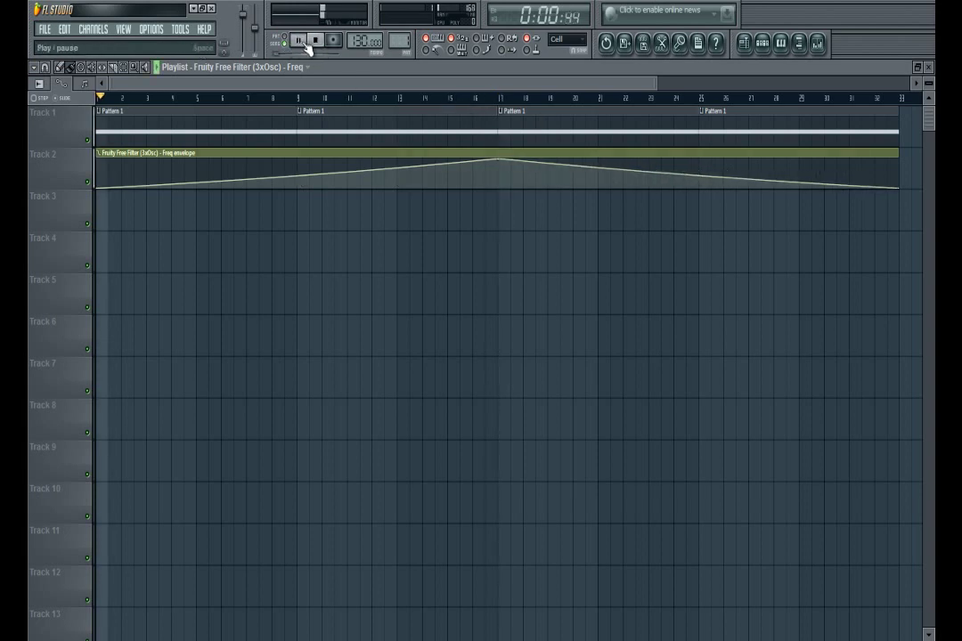
- Close the playlist and load Fruity Parametric EQ 2 in the second effect slot of the 3xOsc mixer track
left_click(926, 67)
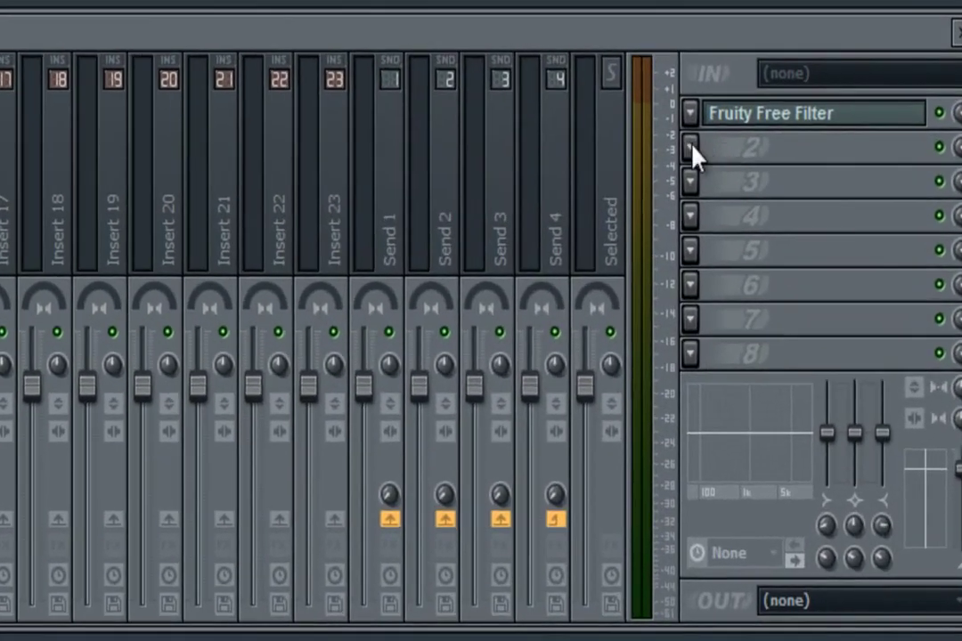
left_click(753, 299)
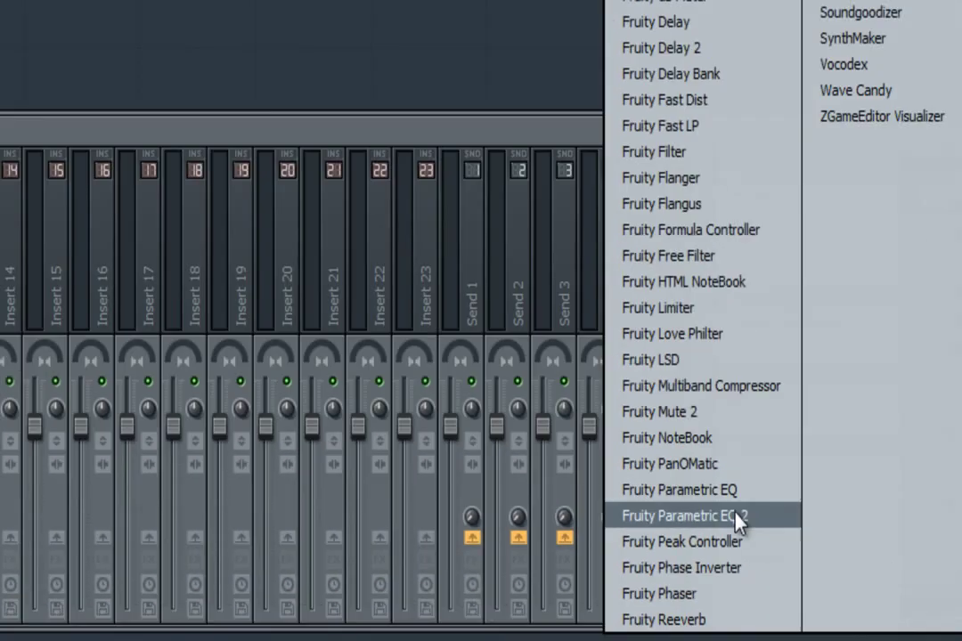
left_click(664, 461)
left_click_drag(353, 203, 617, 129)
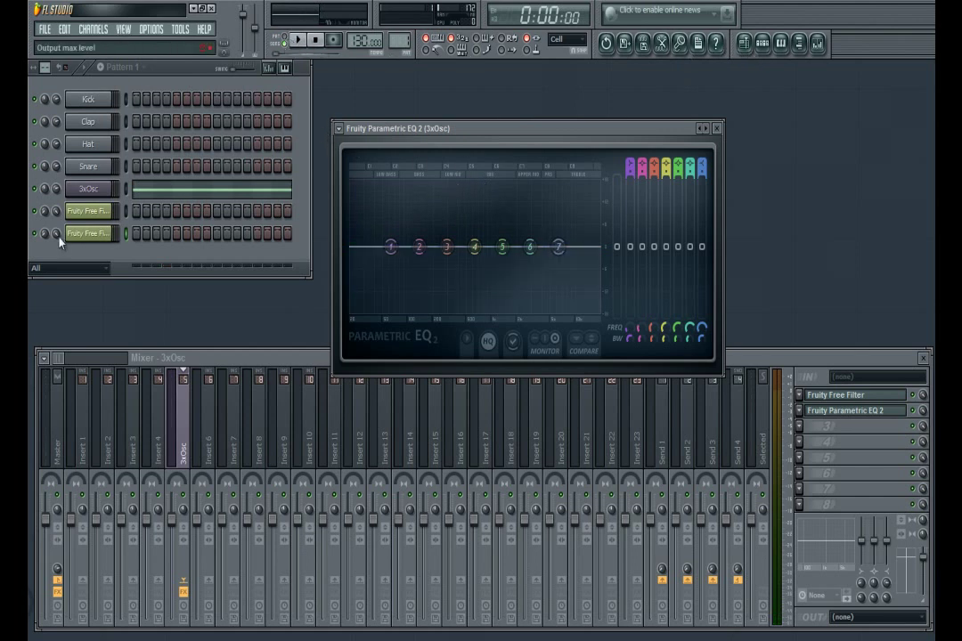
- Play the sweep from its peak near bar 17, loop the pattern in pattern mode and open the 3xOsc track's Parametric EQ 2
key("space")
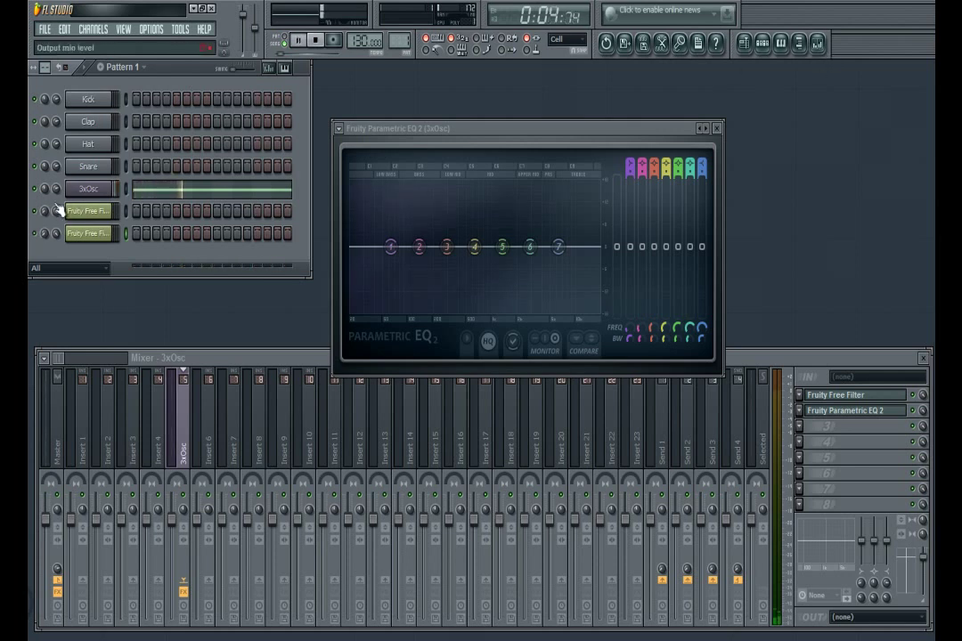
left_click(817, 43)
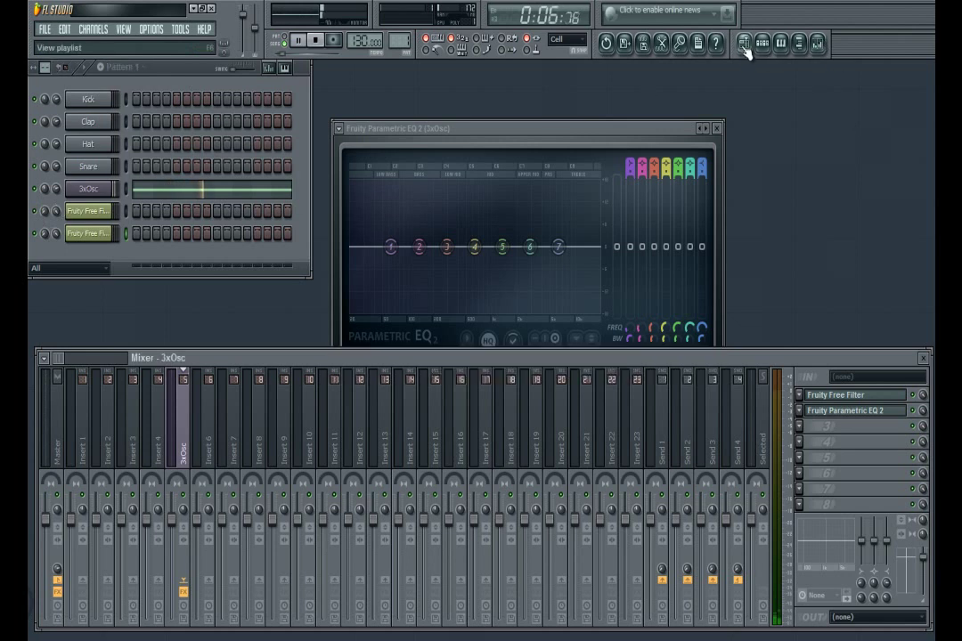
left_click(745, 43)
left_click(506, 99)
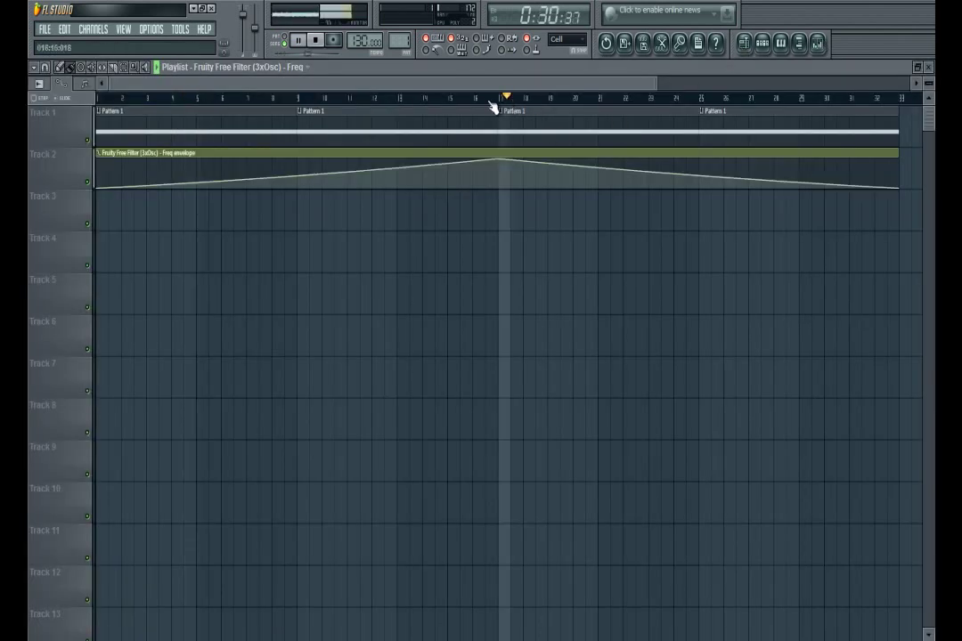
left_click(315, 40)
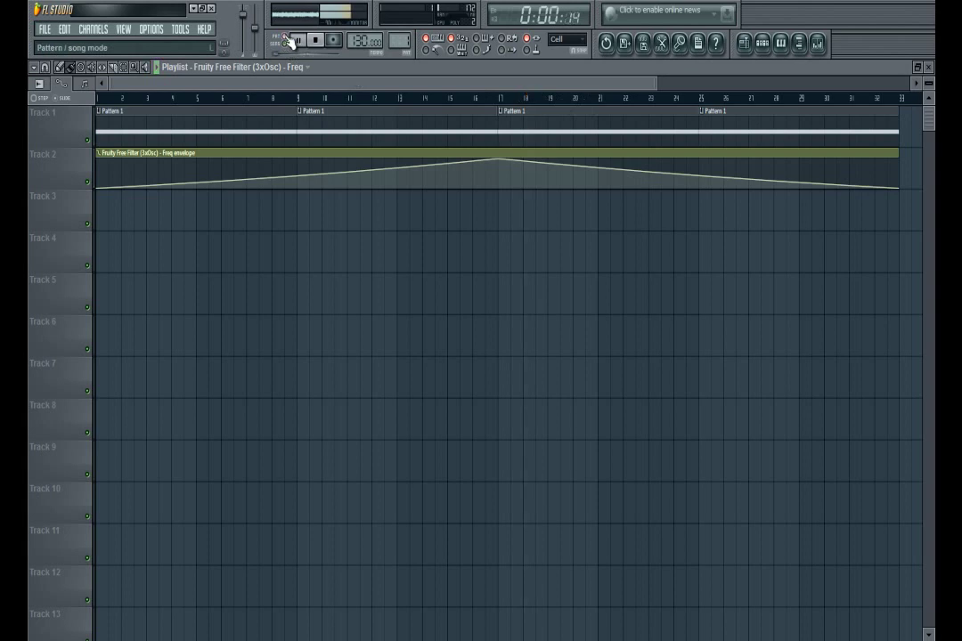
left_click(818, 44)
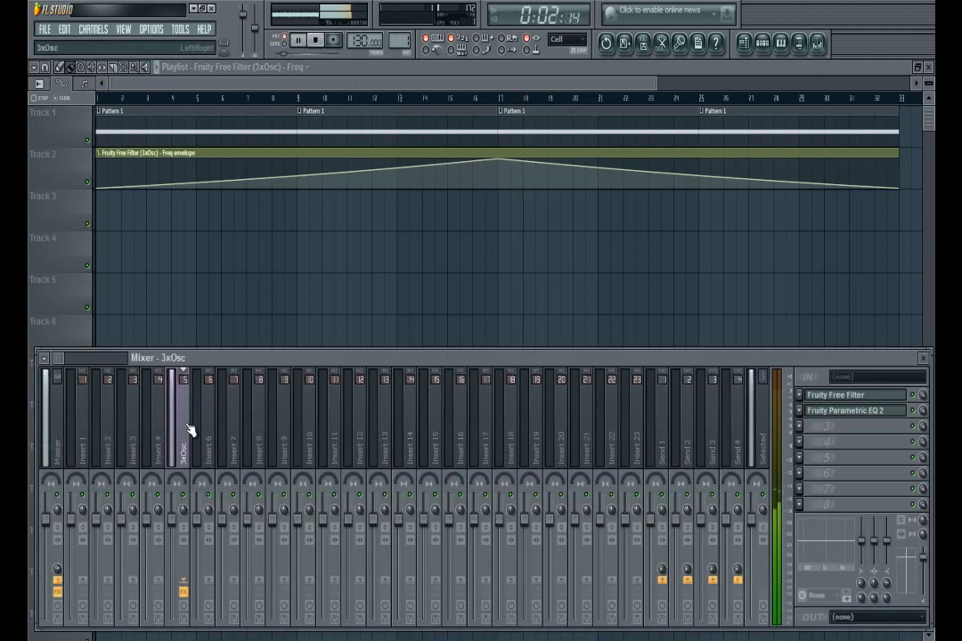
left_click(850, 411)
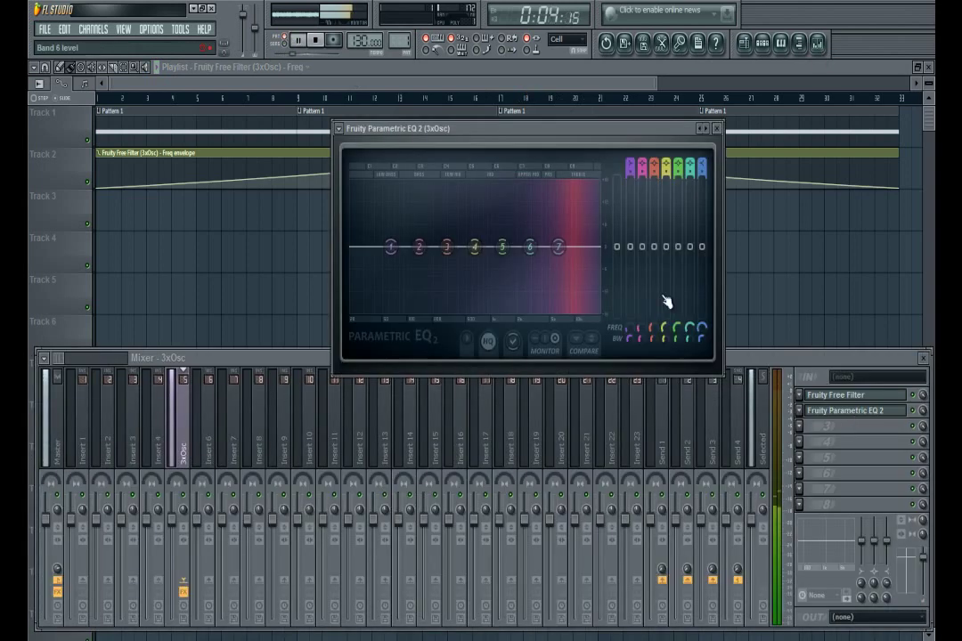
- Shape the equalizer curve by cutting bands 1, 4 and 6, boosting band 7, and lowering band 5 to -5.5 dB at 2070 Hz
left_click_drag(554, 253, 563, 287)
left_click_drag(403, 262, 405, 286)
left_click_drag(575, 286, 575, 179)
left_click_drag(530, 246, 559, 283)
left_click_drag(476, 248, 523, 289)
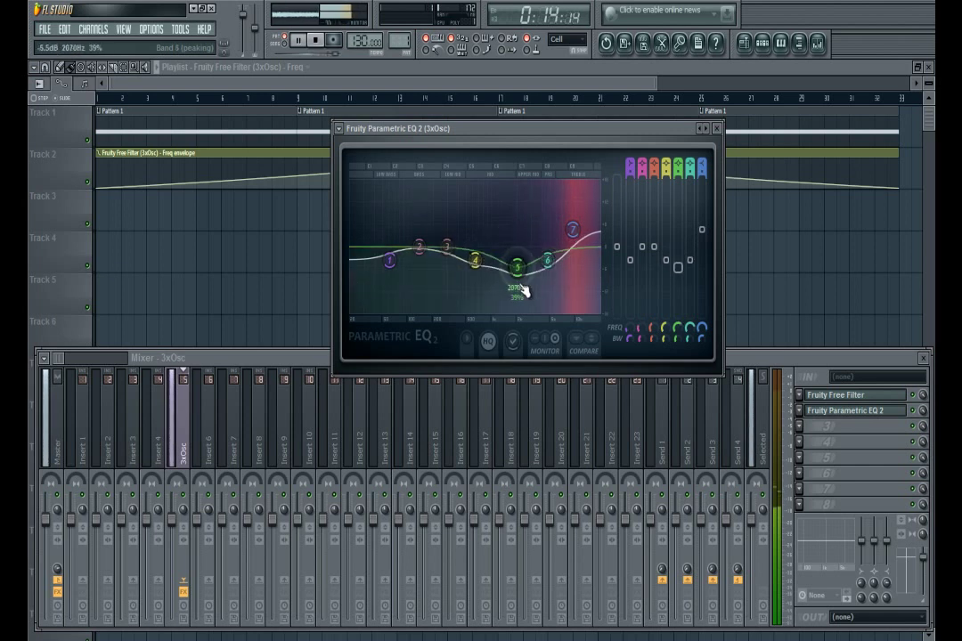
- Stop the pattern loop, play the full sweep from the start in song mode and reopen the 3xOsc track's equalizer
left_click(616, 80)
left_click(317, 40)
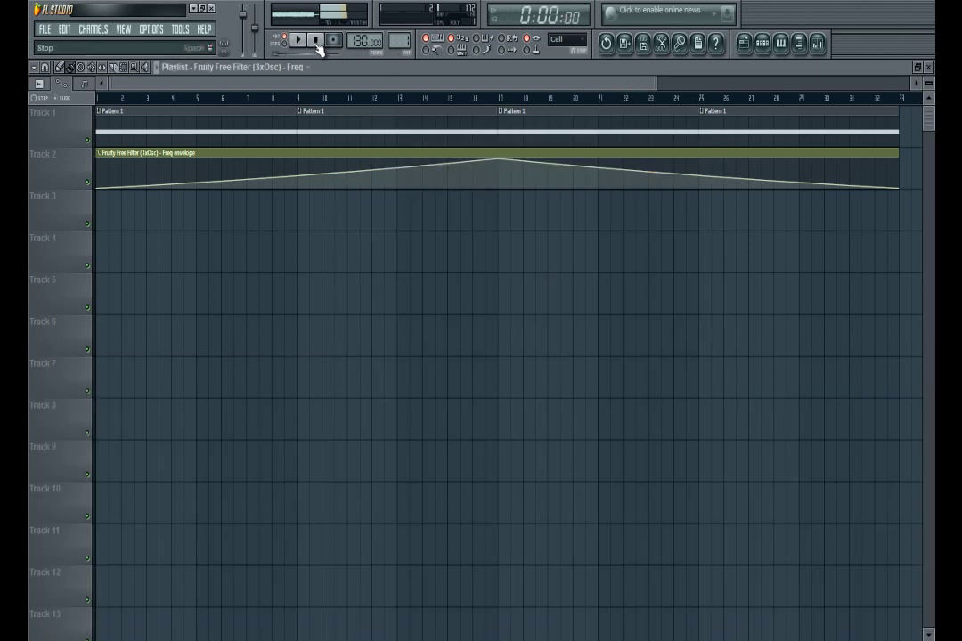
left_click(299, 40)
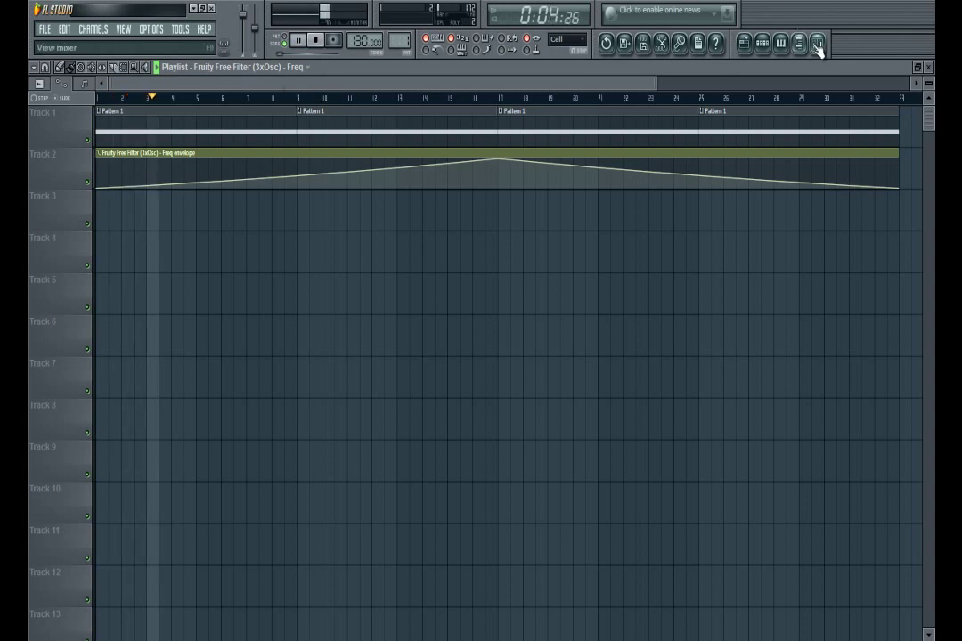
key("F9")
left_click(827, 415)
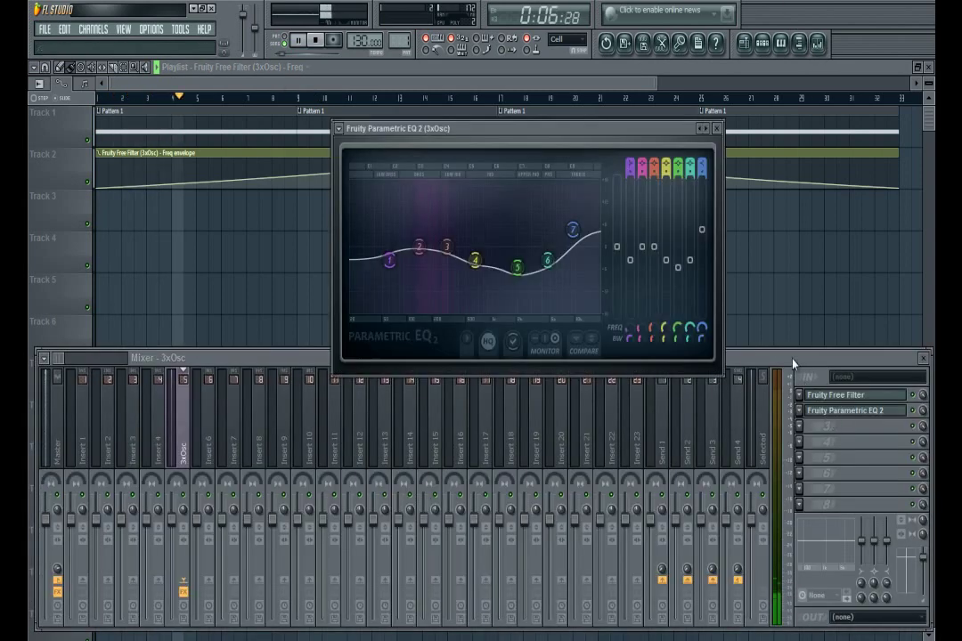
- Move the equalizer window clear of the frequency envelope, shift band 7 higher in frequency and gain, and slightly reduce the band 6 cut
left_click_drag(644, 144, 509, 245)
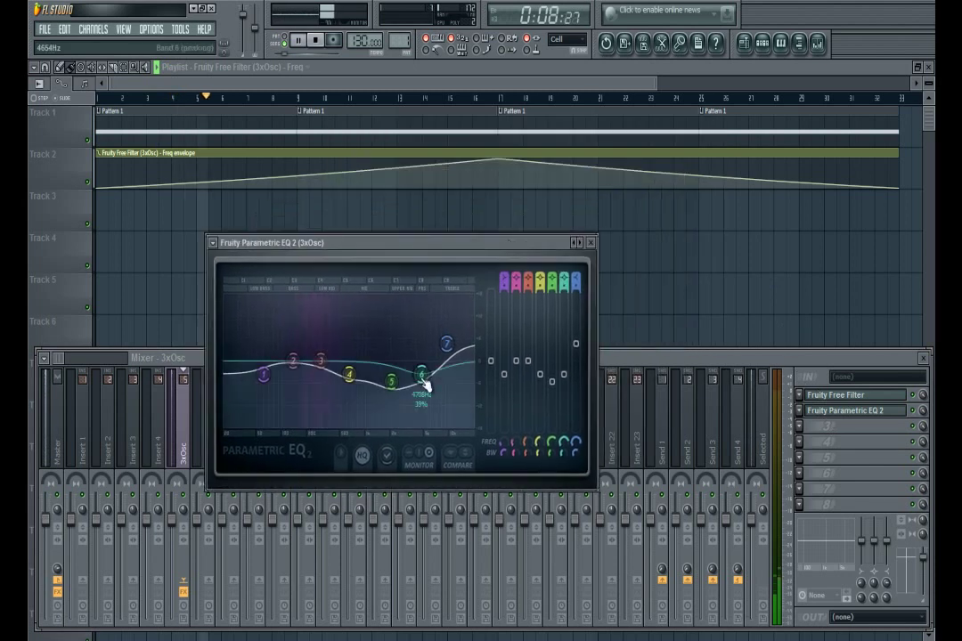
left_click_drag(446, 353, 465, 341)
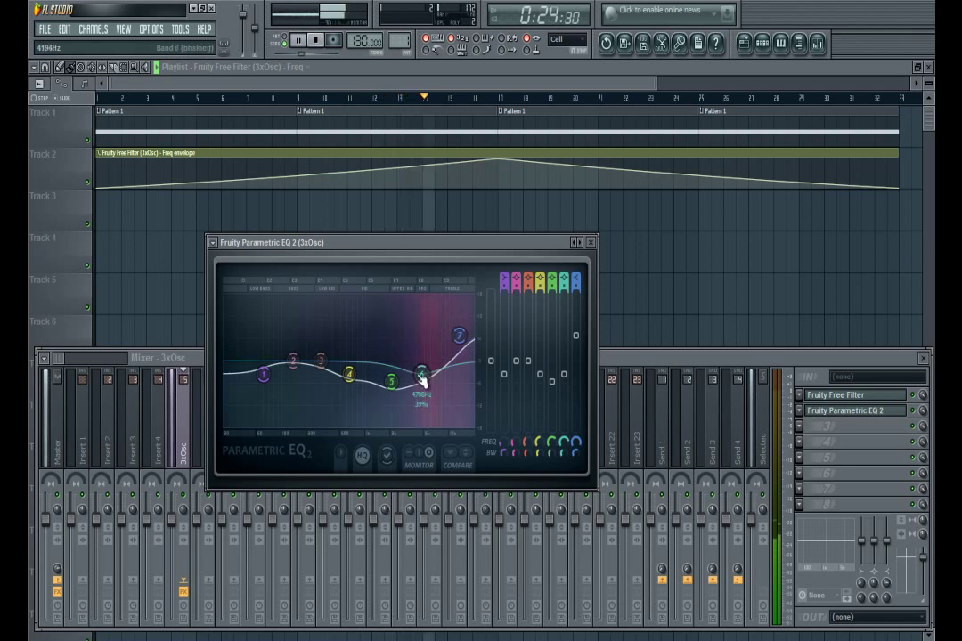
left_click_drag(421, 380, 421, 371)
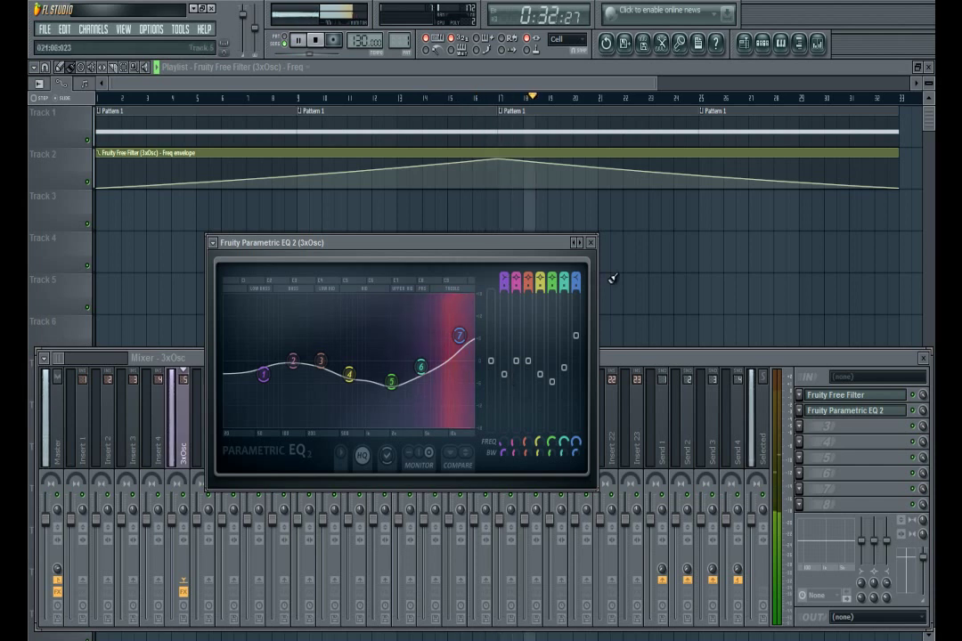
- Close the equalizer and mixer to audition the rest of the sweep, and close the playlist
left_click(592, 243)
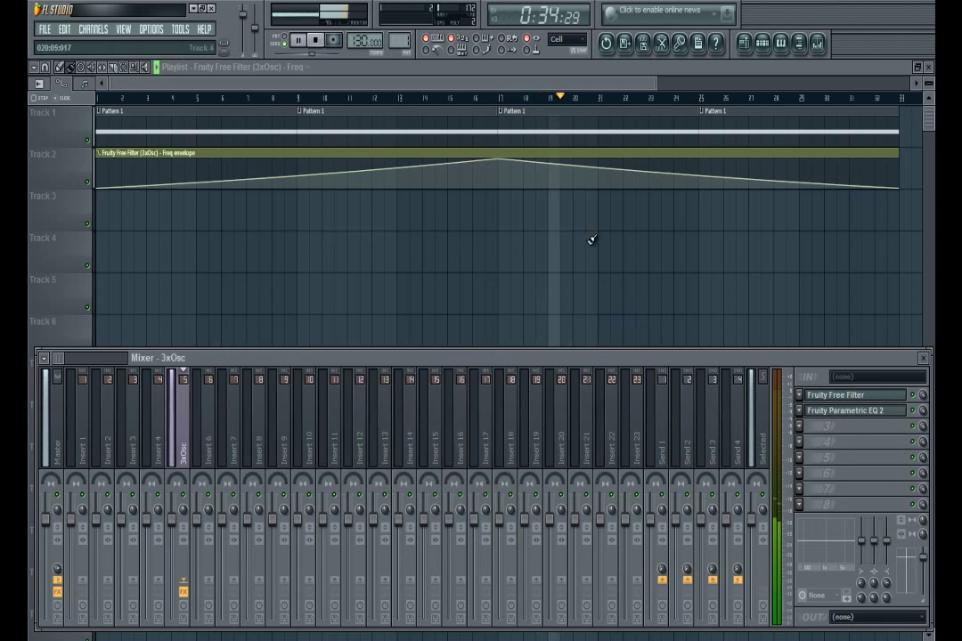
key("F9")
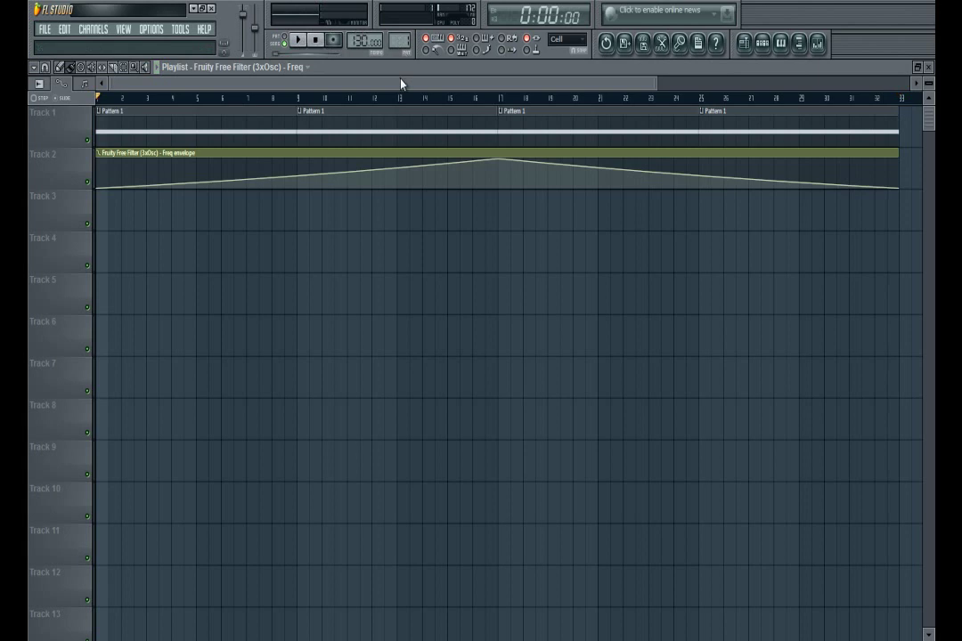
left_click(929, 68)
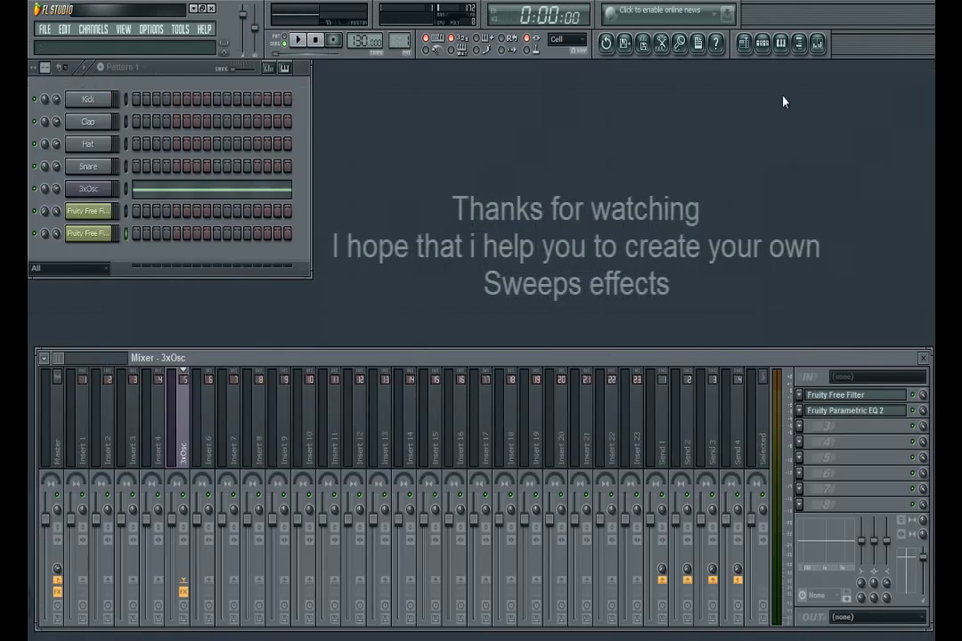